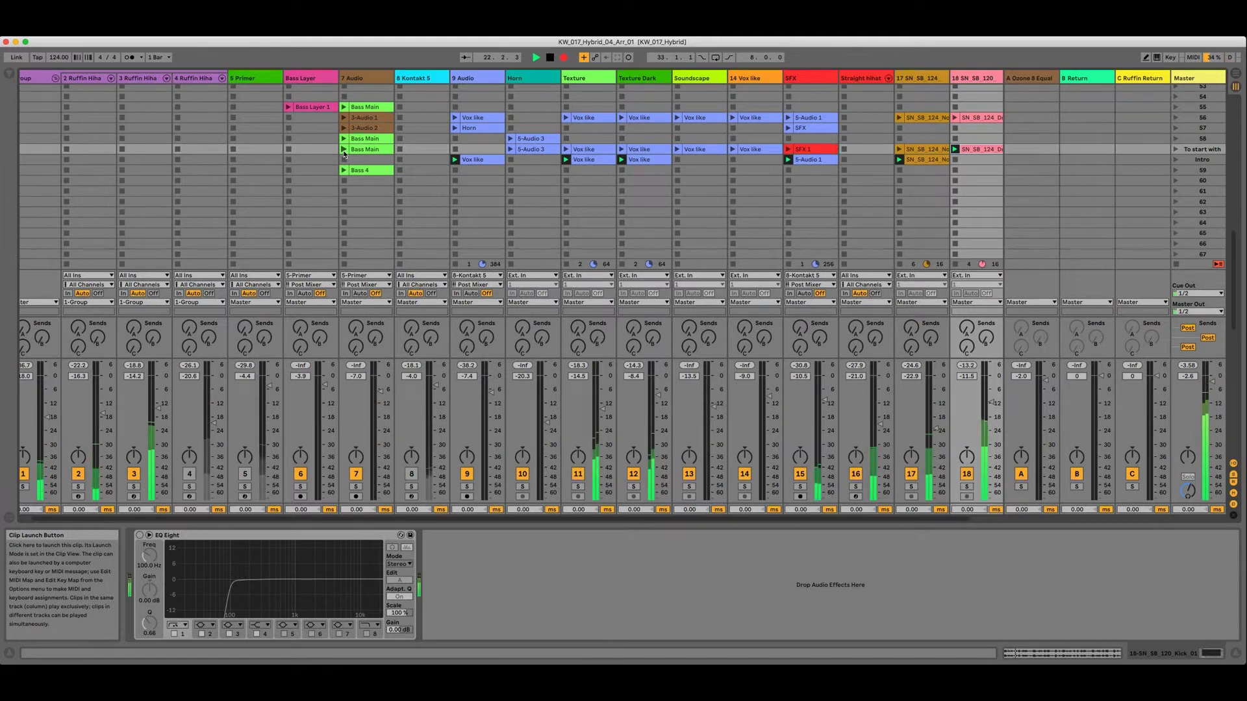
# - Launch the Bass Main clip on the 7 Audio track in the "To start with" scene of the Session View
pyautogui.press('Tab')
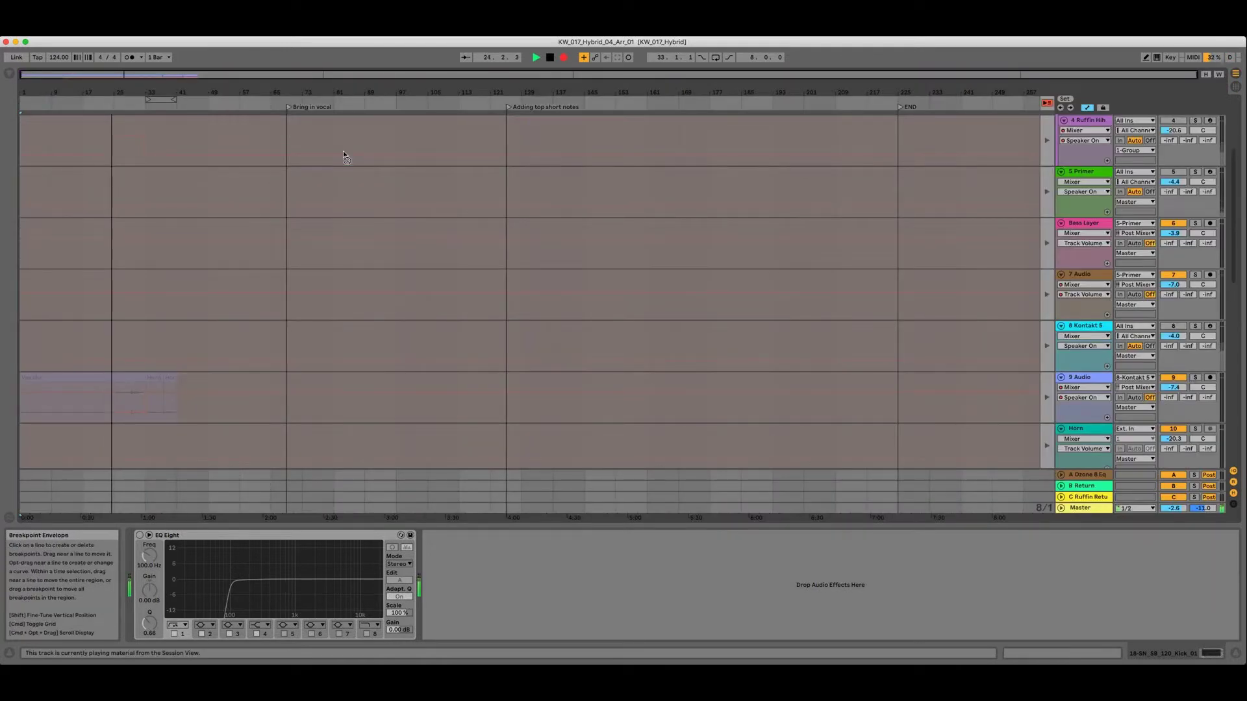
pyautogui.press('Tab')
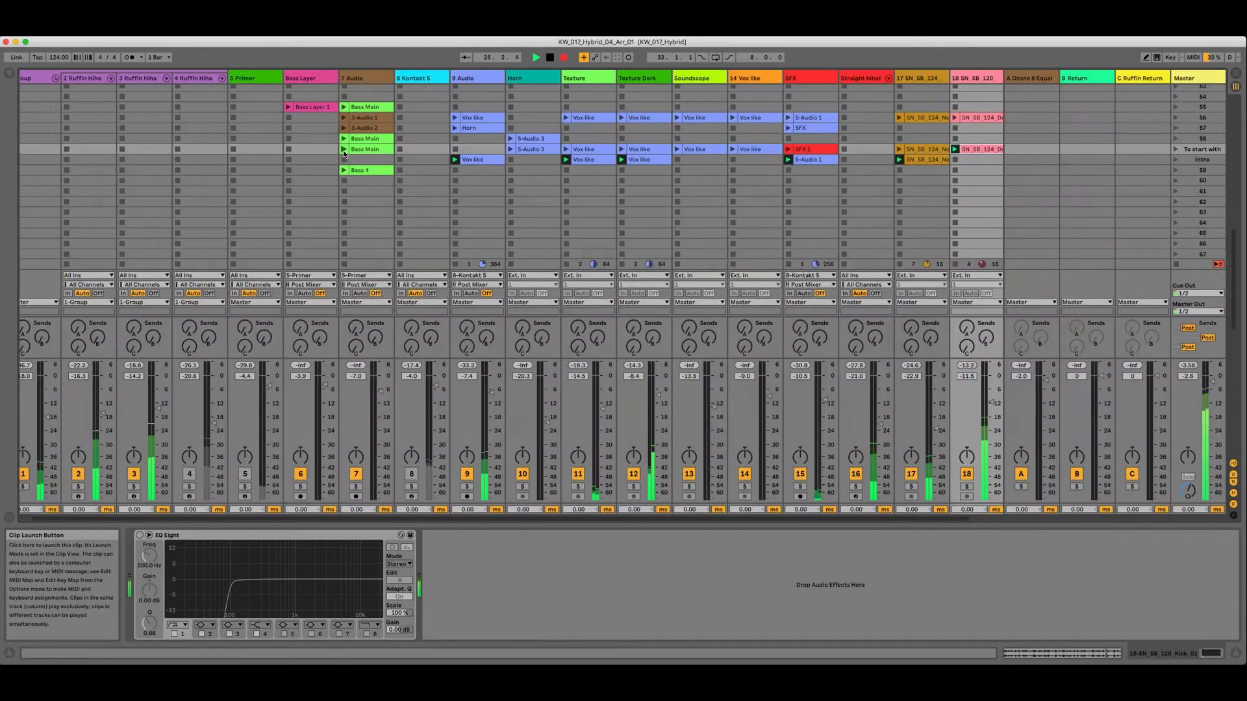
pyautogui.click(345, 150)
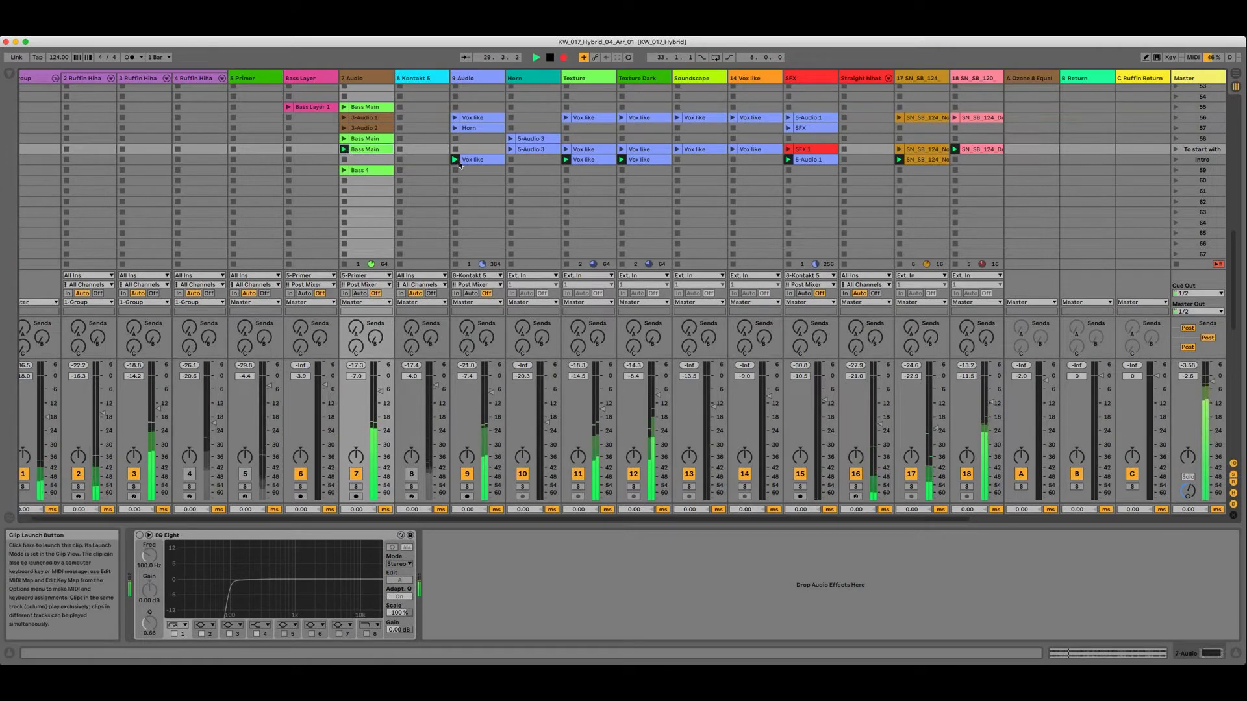
# - Stop the playing clip on the 9 Audio track and launch track 17's no-kick drum loop in the "To start with" scene
pyautogui.click(456, 264)
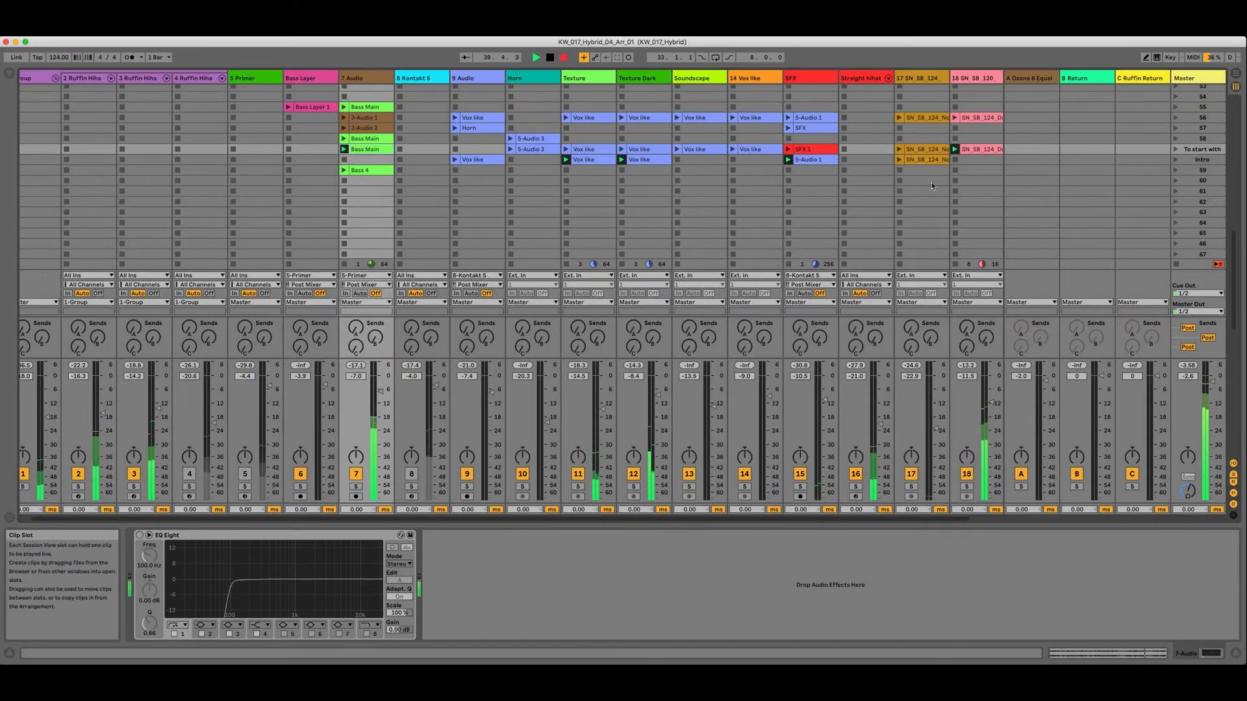
pyautogui.click(899, 150)
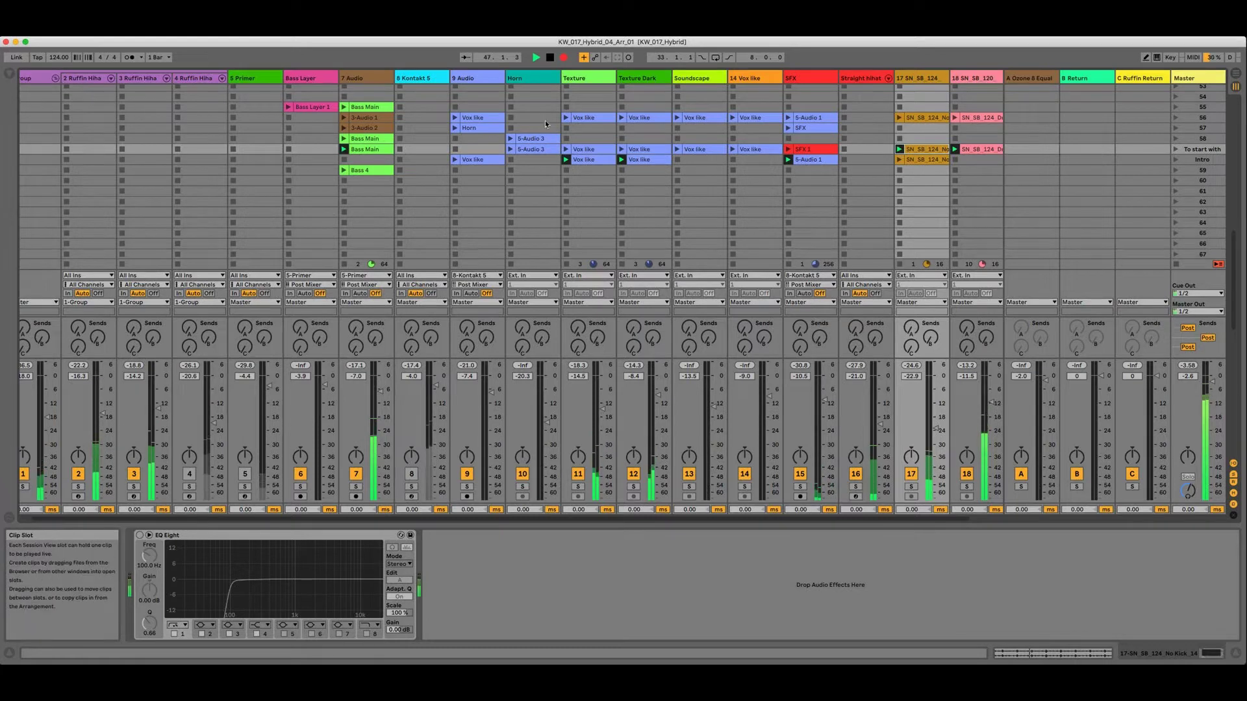
# - Open the S-Audio 1 and SFX 1 clips on the SFX track to inspect their waveforms and loop ranges
pyautogui.doubleClick(815, 160)
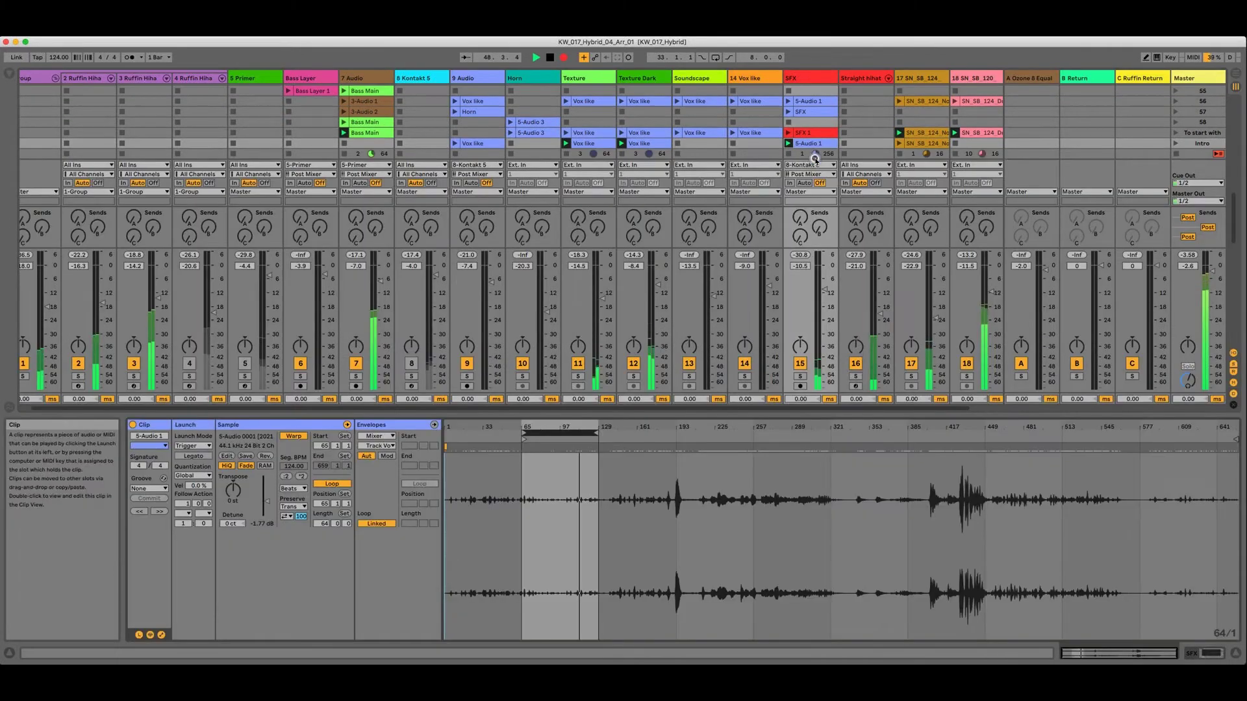
pyautogui.click(811, 133)
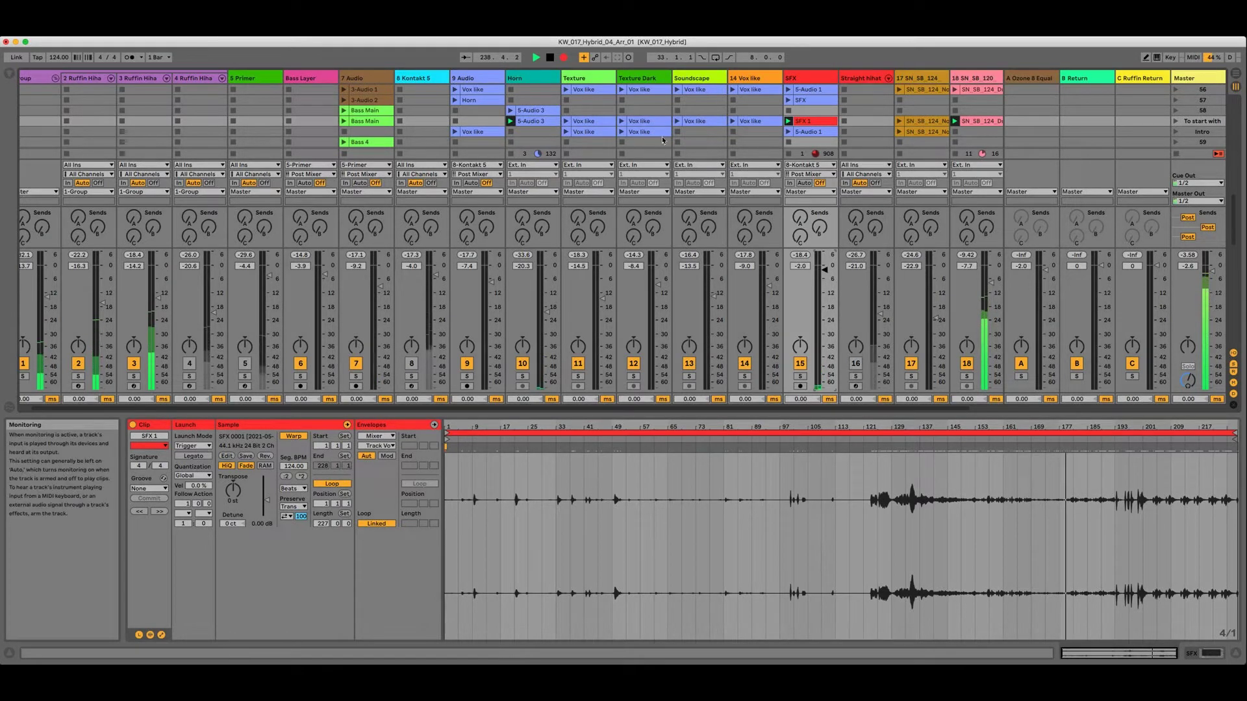
# - Bring in the Vox like clips on Soundscape and Texture Dark, Bass 4 on 7 Audio, and the no-kick loop on track 17
pyautogui.click(620, 121)
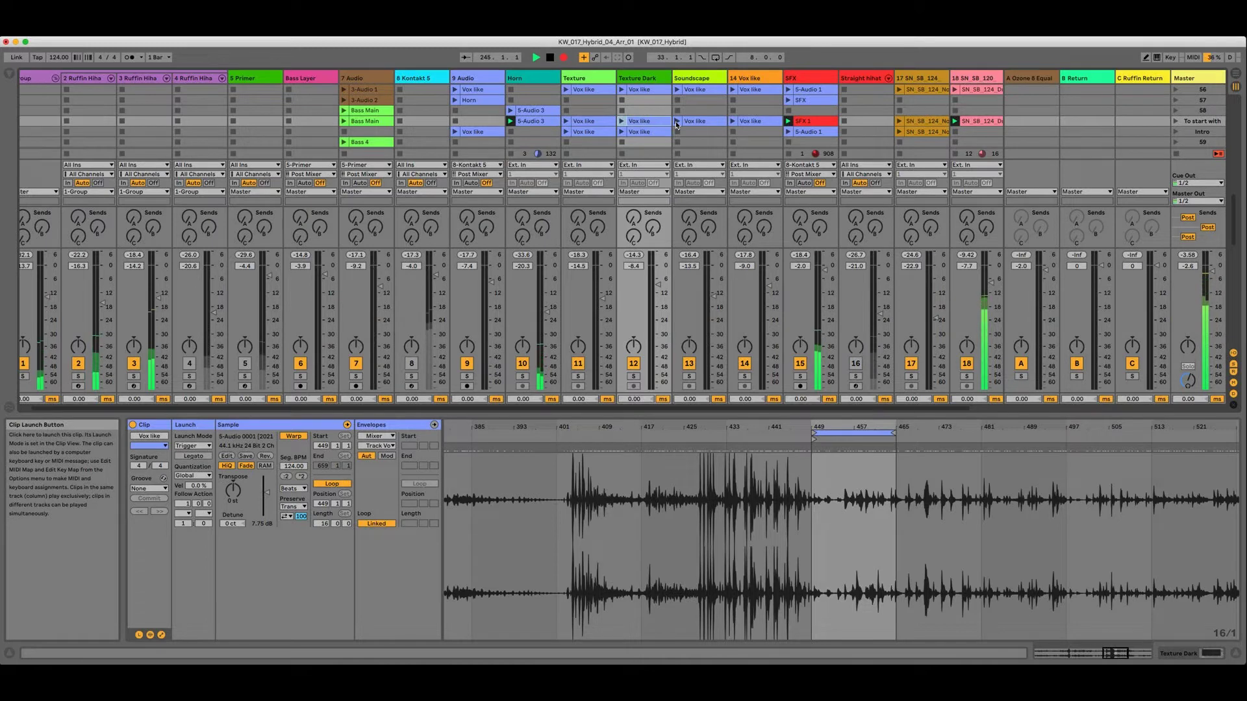
pyautogui.click(676, 125)
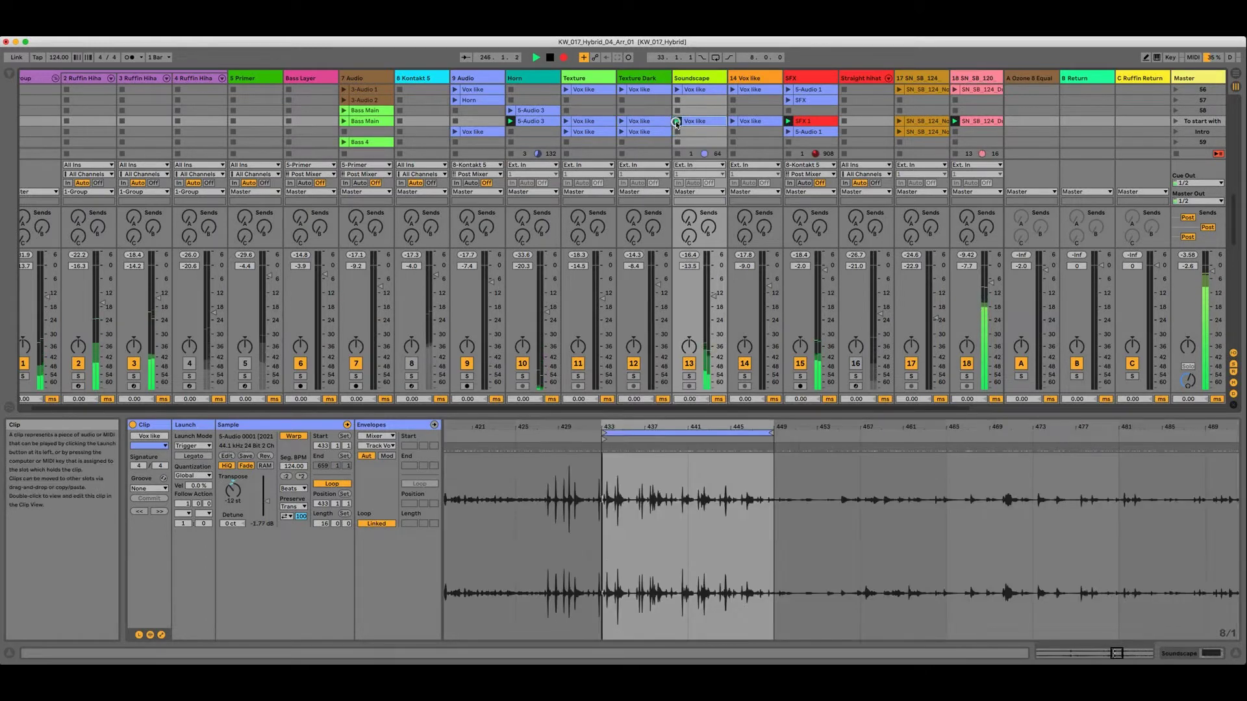
pyautogui.click(343, 142)
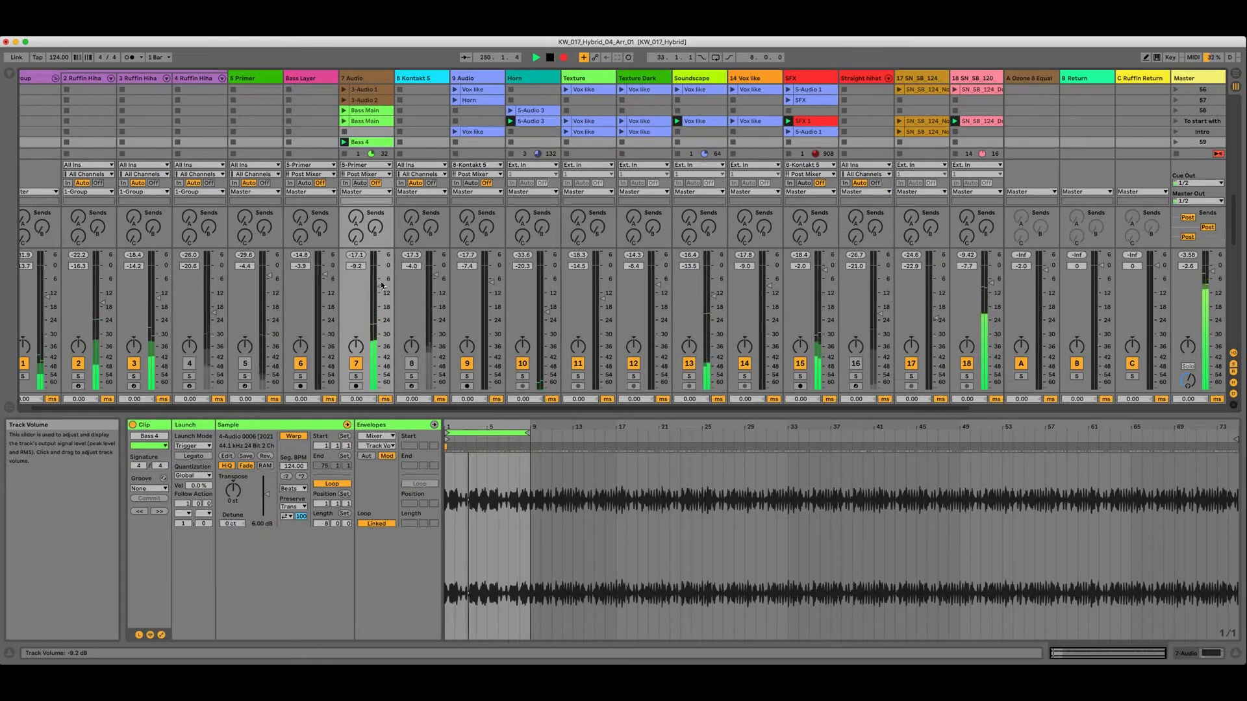
pyautogui.click(901, 123)
pyautogui.click(622, 121)
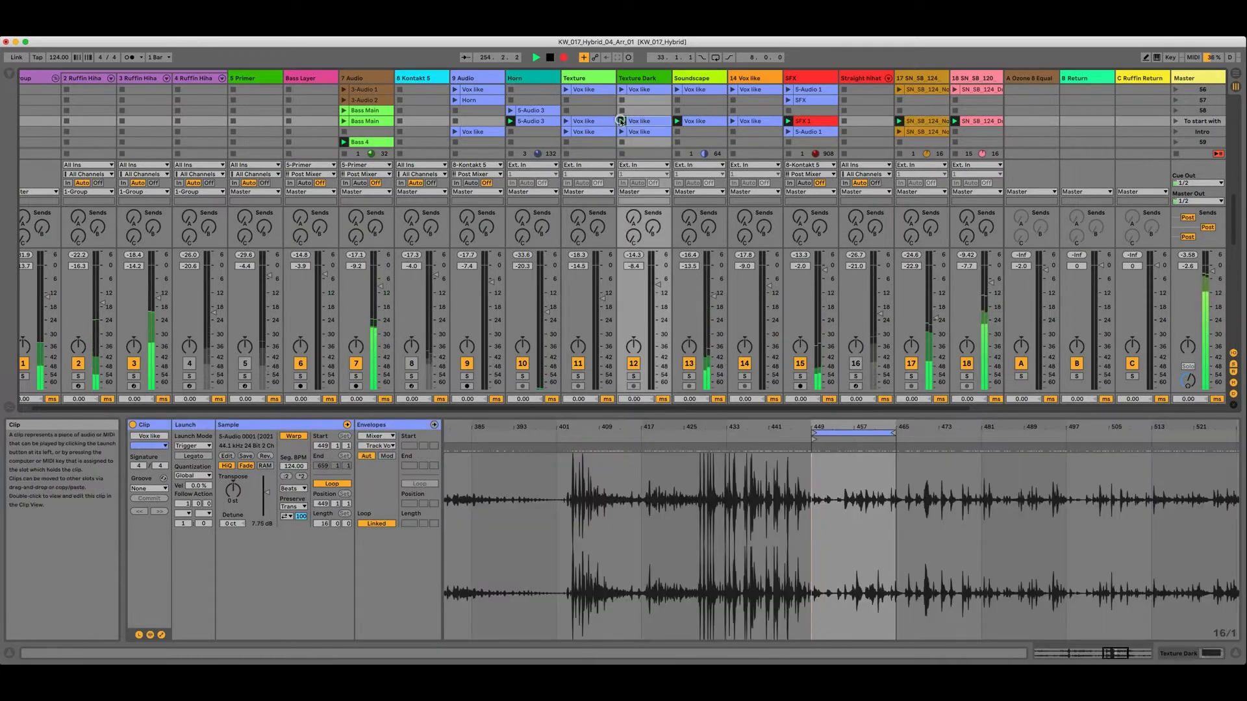
# - Stop the no-kick drum loop on track 17 and mute track 1
pyautogui.click(802, 122)
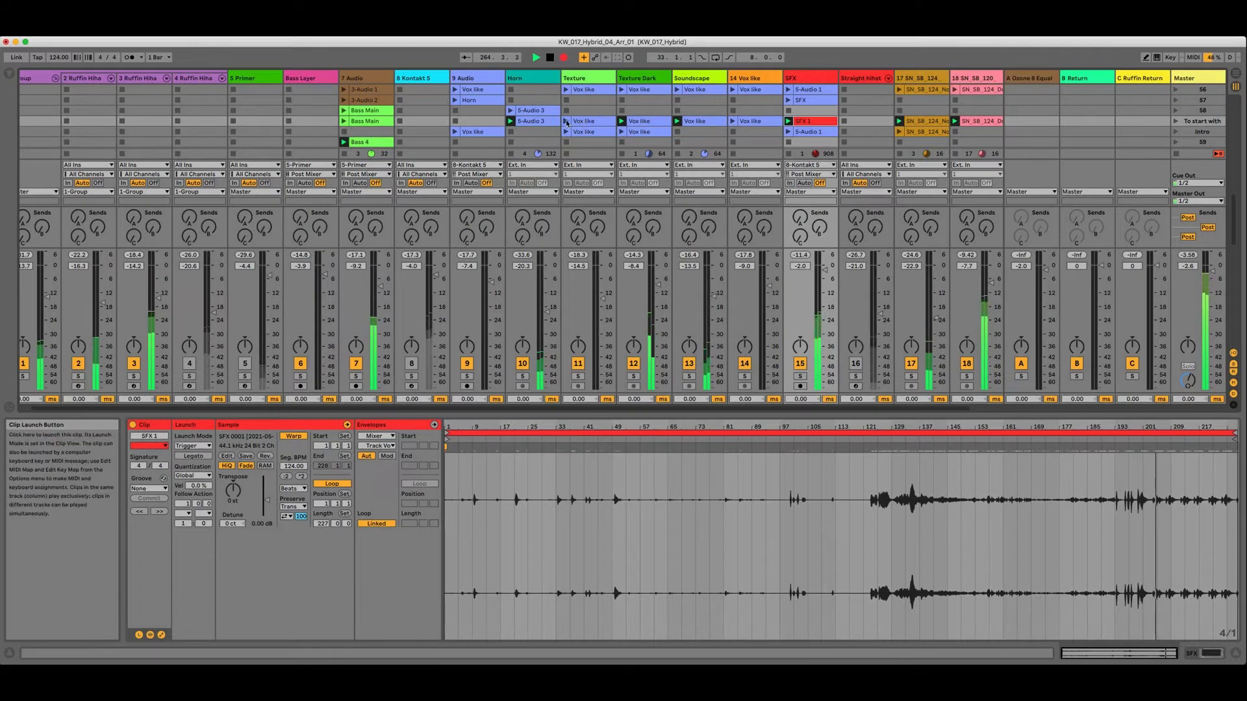
pyautogui.click(902, 156)
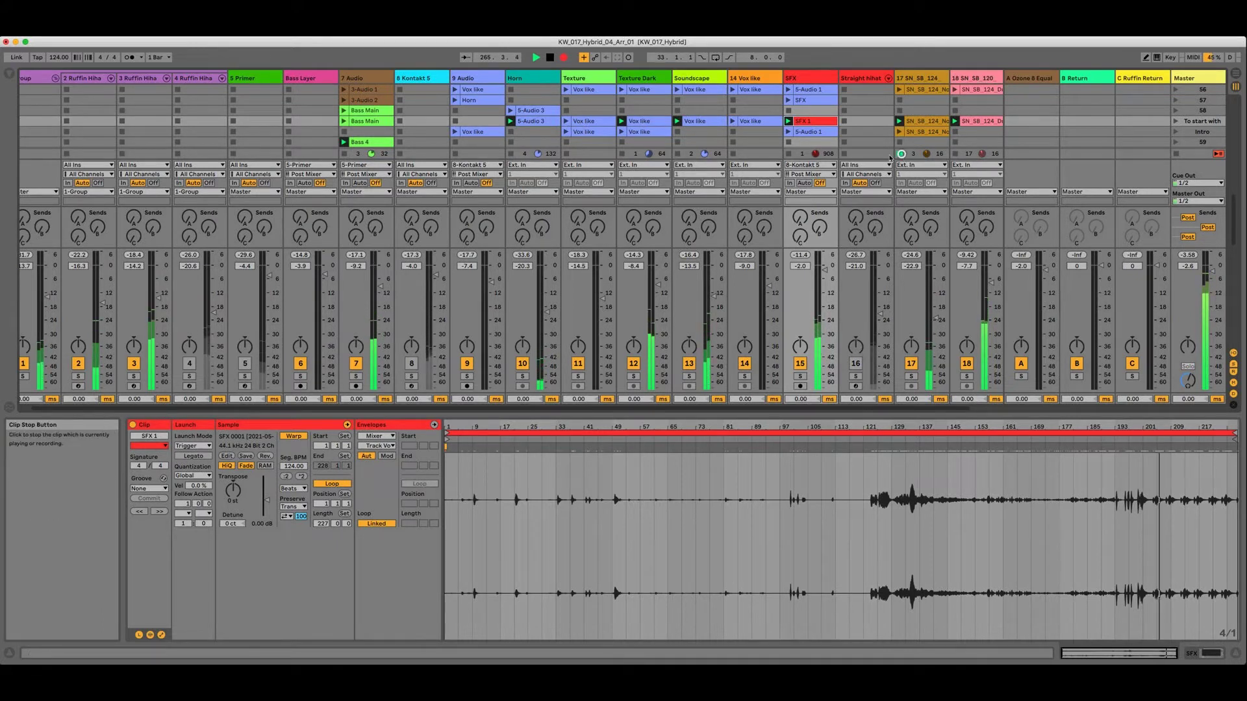
pyautogui.click(23, 363)
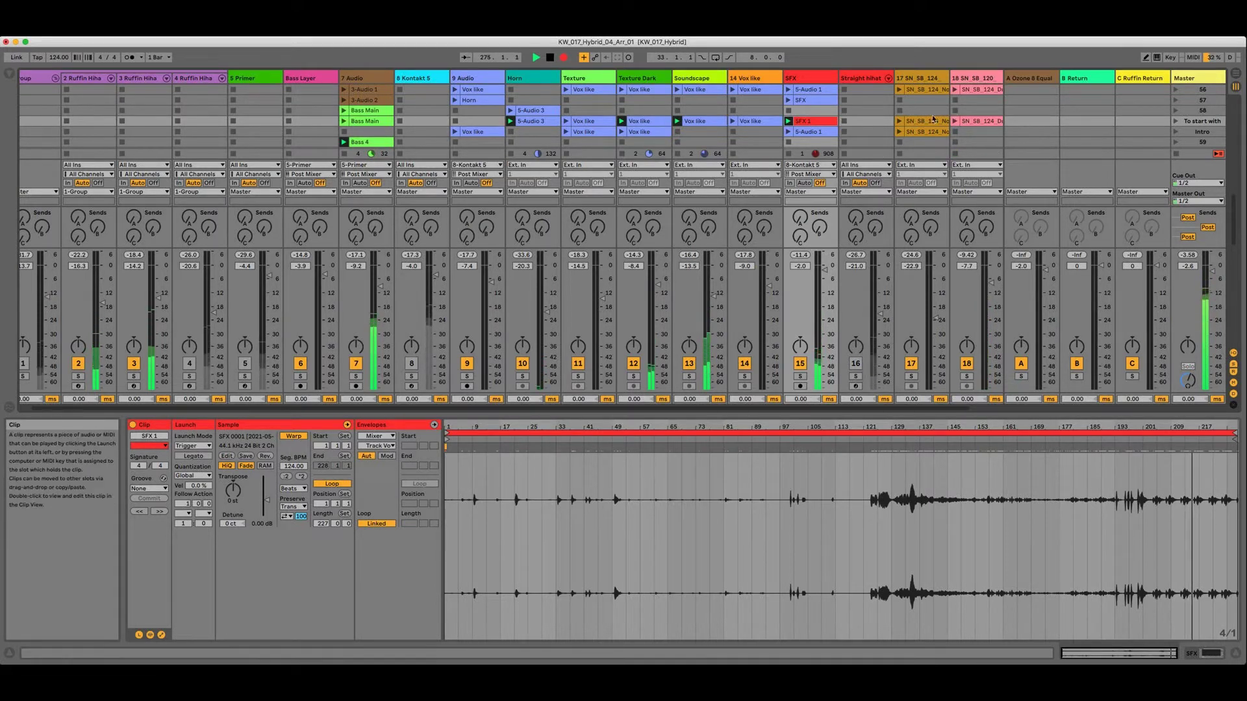
# - Launch the "To start with" drum loops on tracks 17 and 18 and slightly lower track 18's volume
pyautogui.click(900, 122)
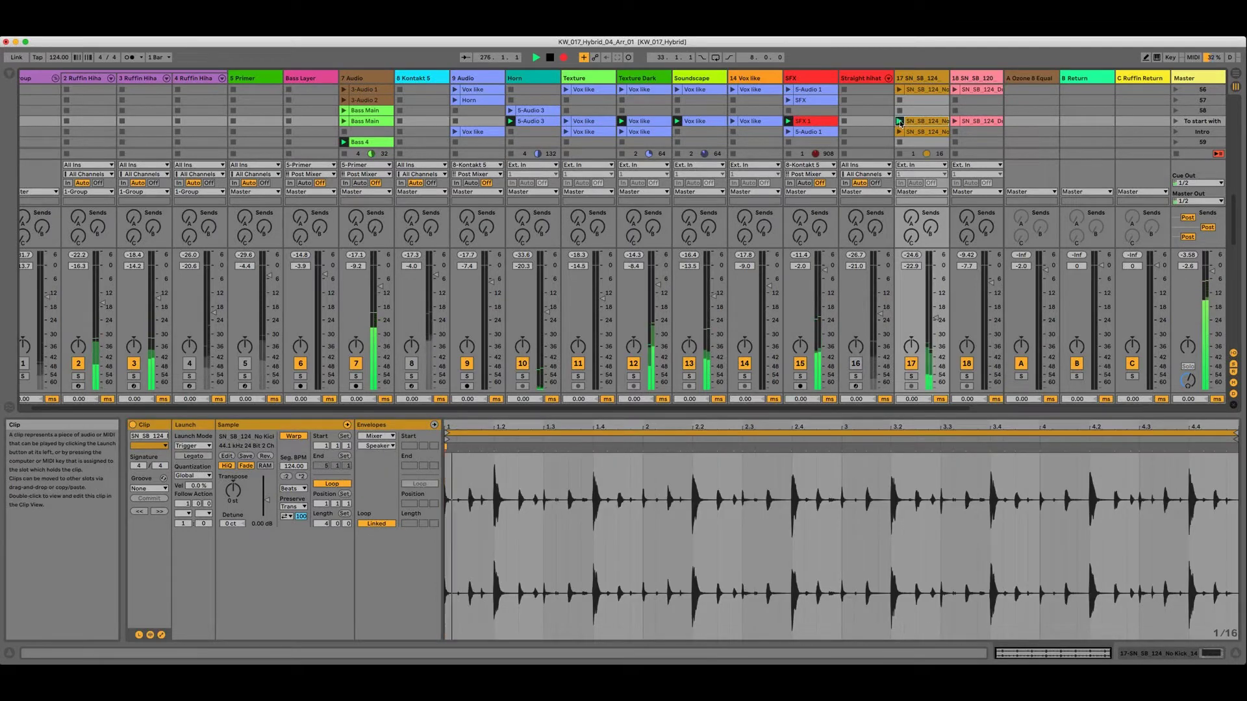
pyautogui.click(953, 122)
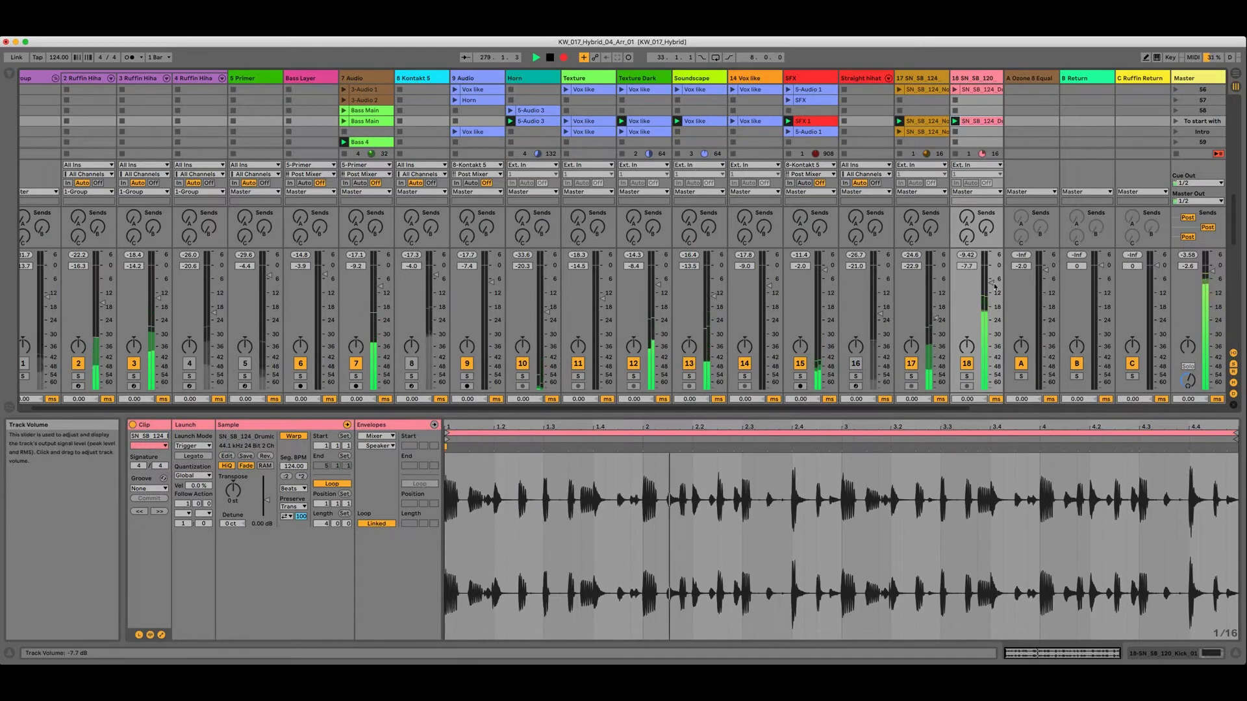
pyautogui.moveTo(990, 282); pyautogui.dragTo(990, 285)
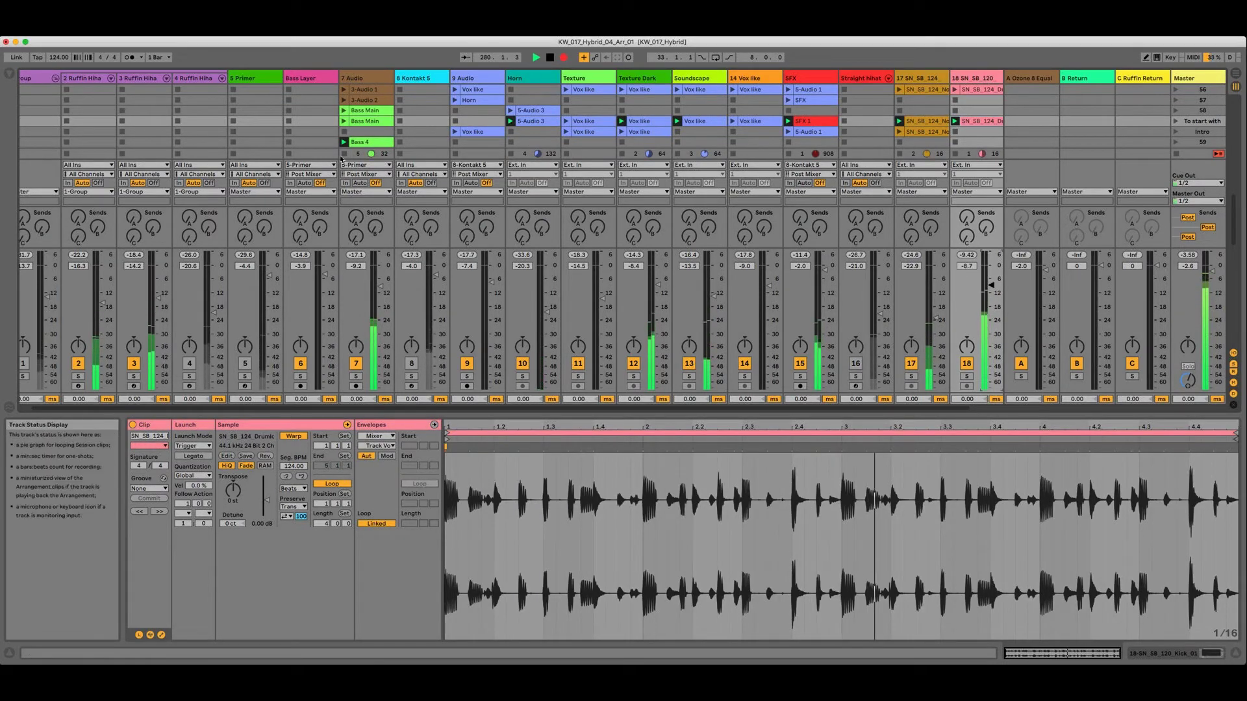
# - Launch the lower Vox like clip on the 9 Audio track and show the SFX 1 clip's details
pyautogui.click(387, 142)
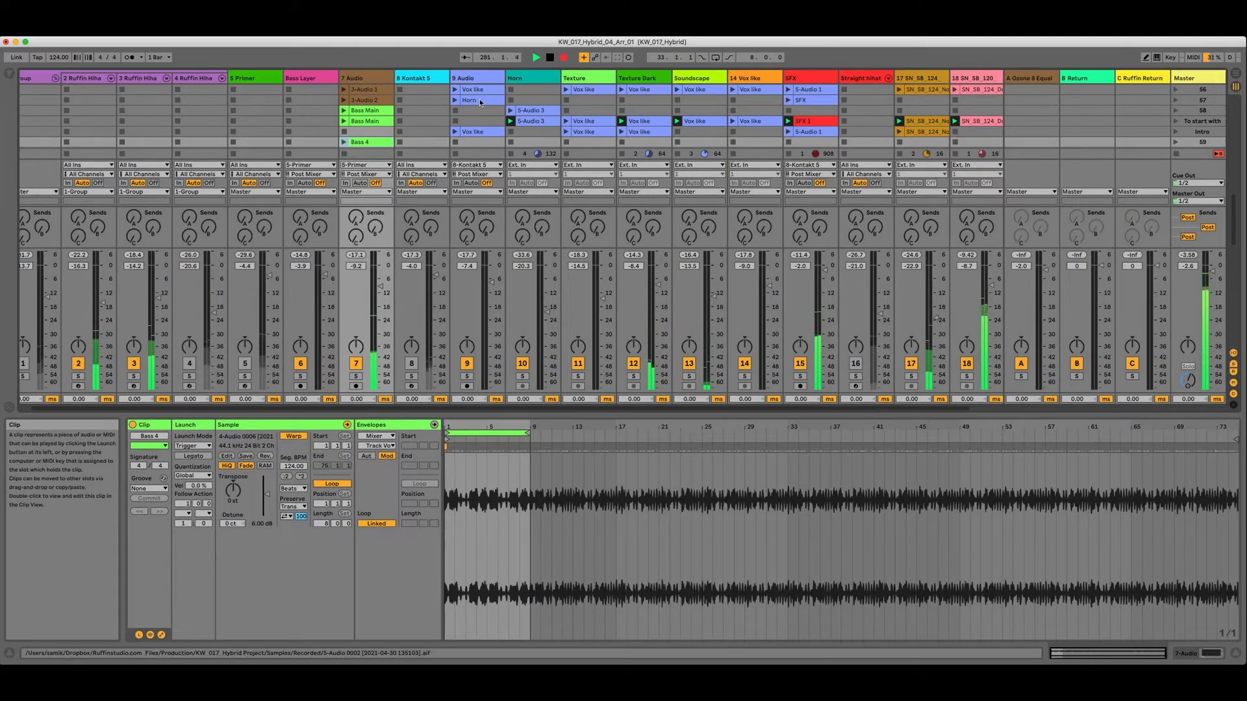
pyautogui.click(455, 132)
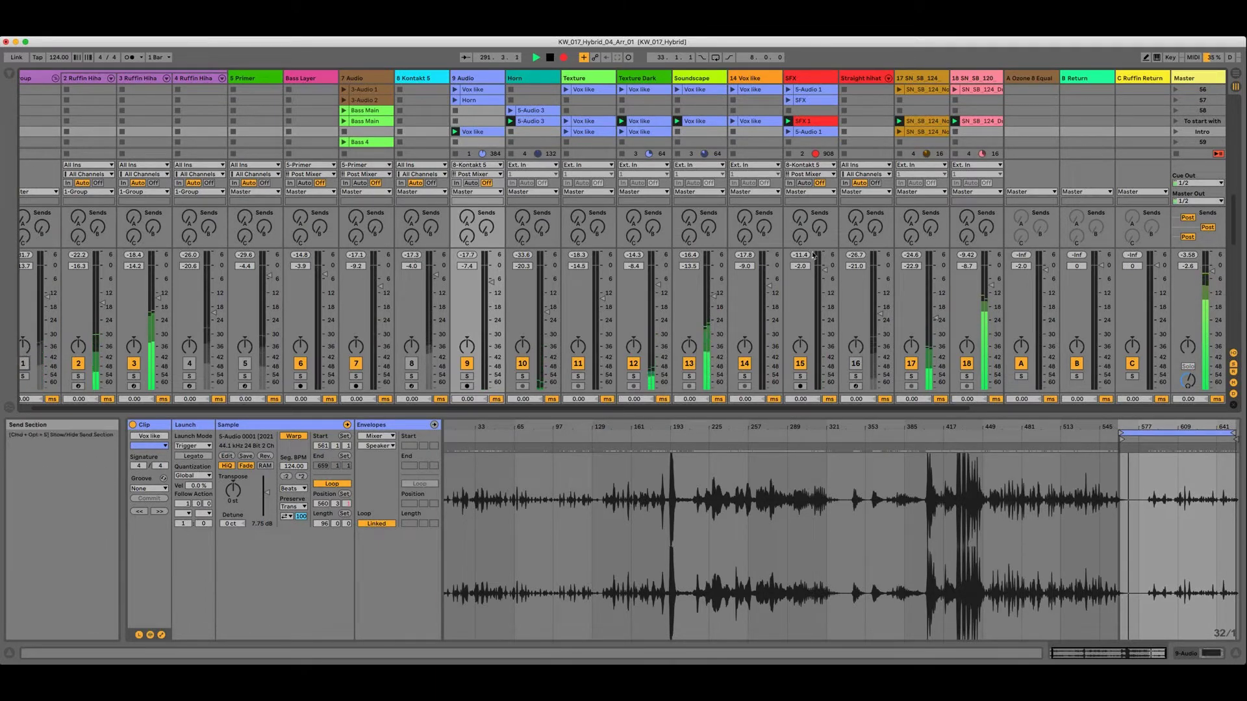
pyautogui.click(804, 122)
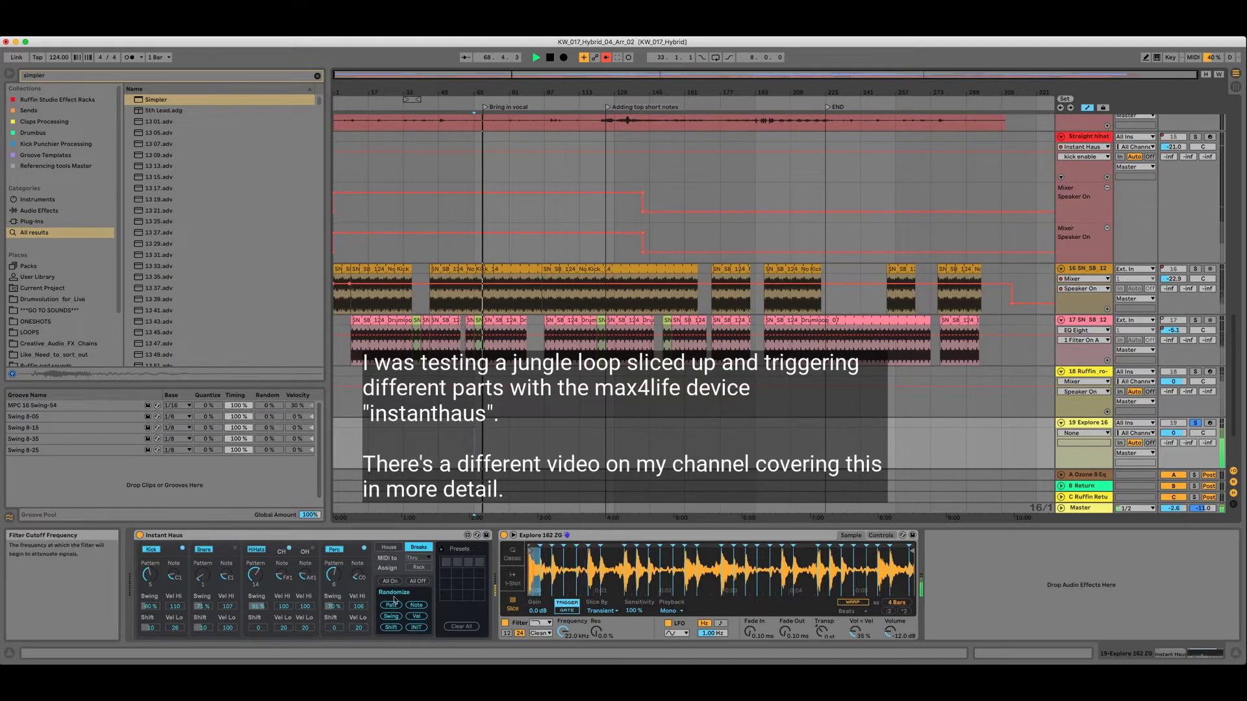
# - Raise the kick note in Instant Haus and set the Explore 162 slicer's playback mode to Mono
pyautogui.moveTo(173, 576); pyautogui.dragTo(173, 564)
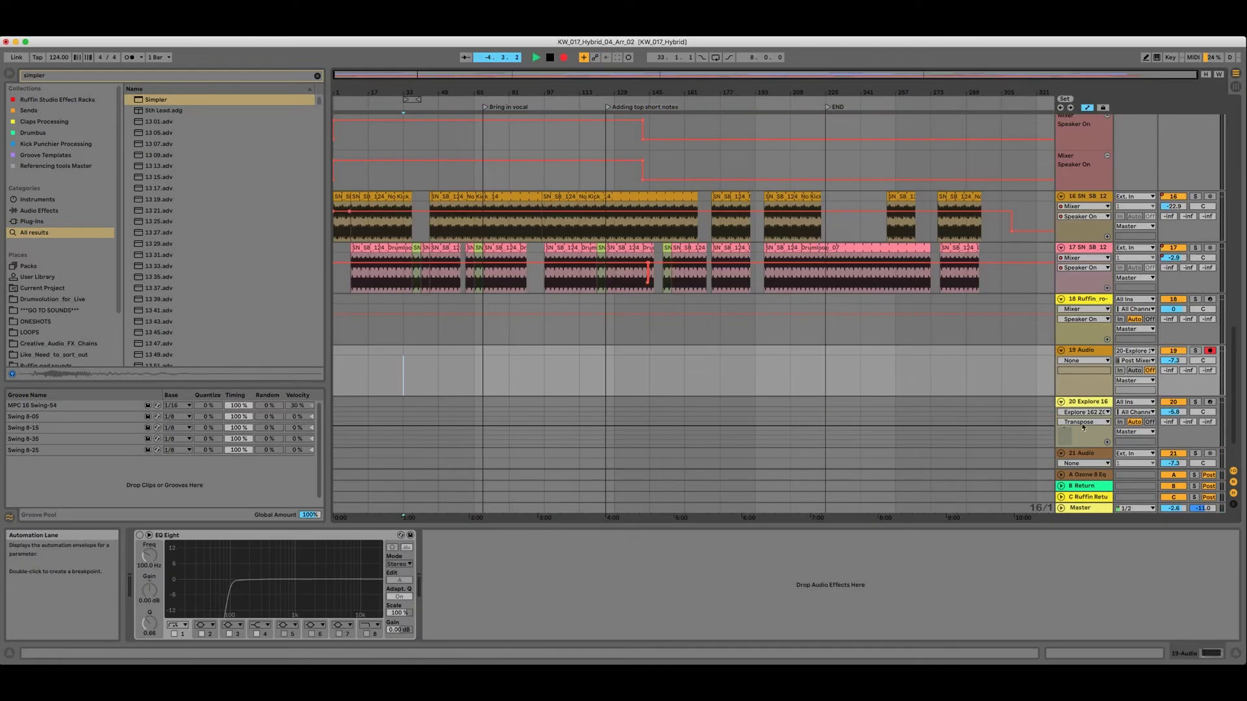
pyautogui.click(1085, 402)
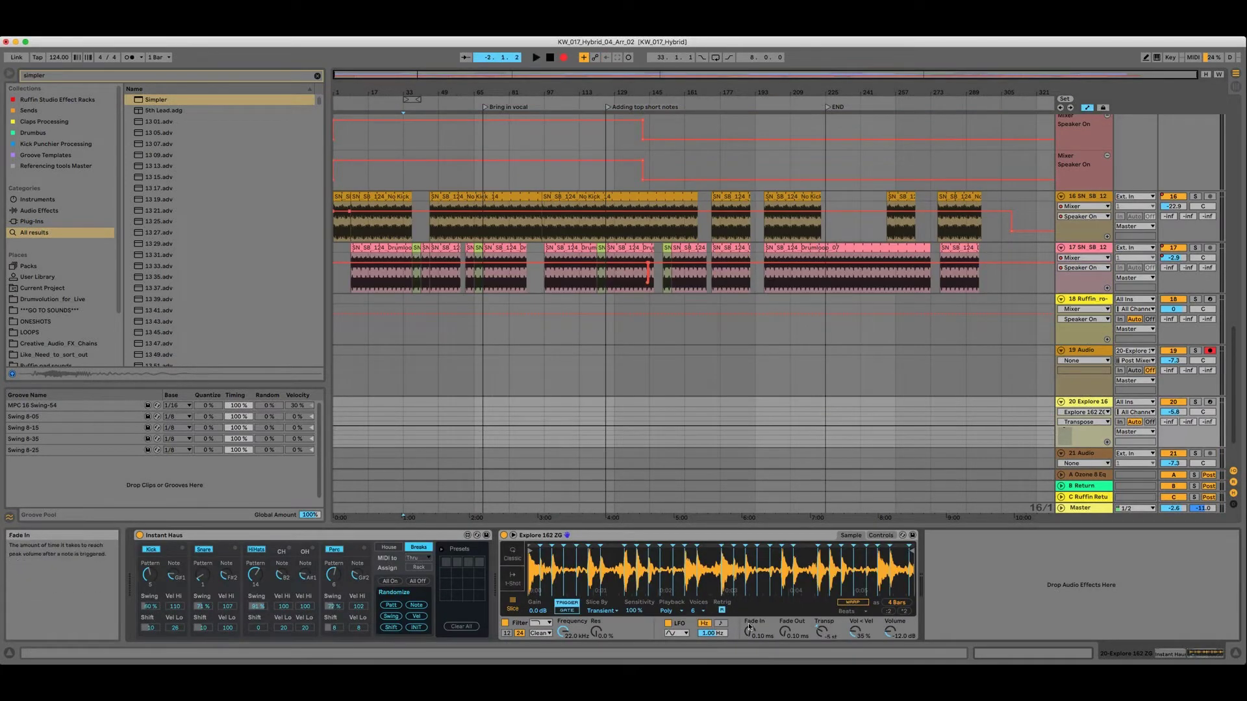
pyautogui.click(669, 611)
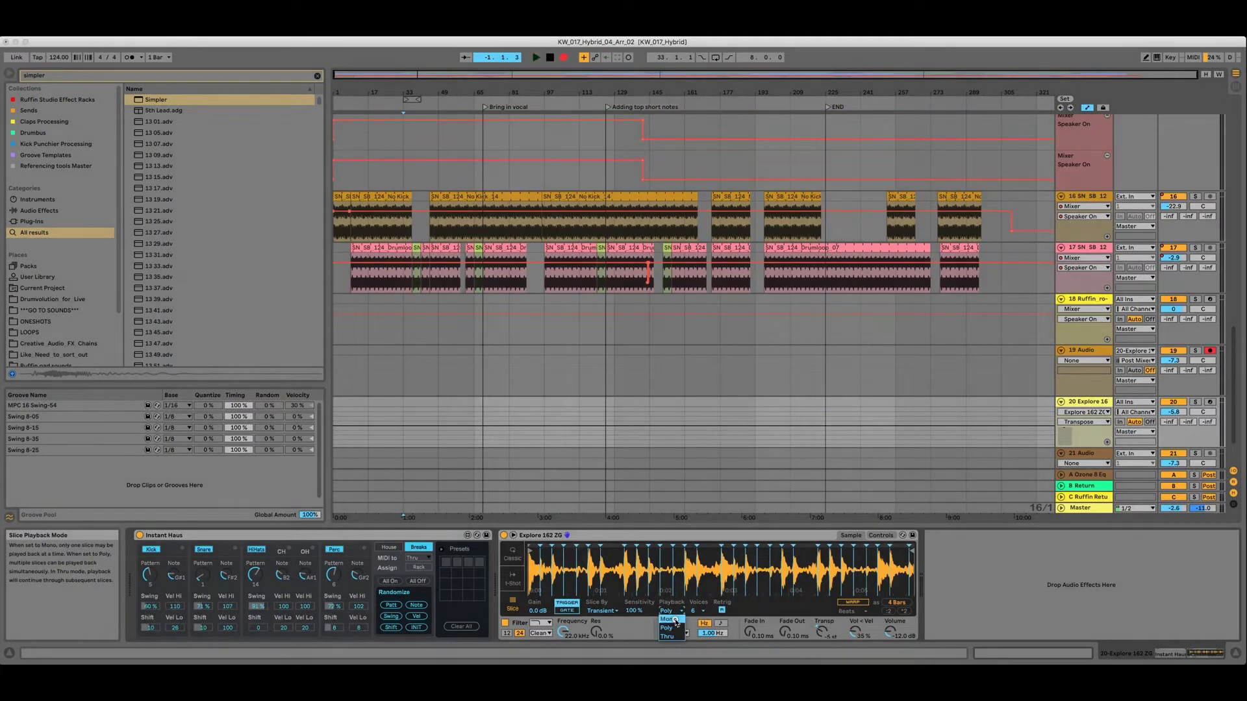
pyautogui.click(674, 617)
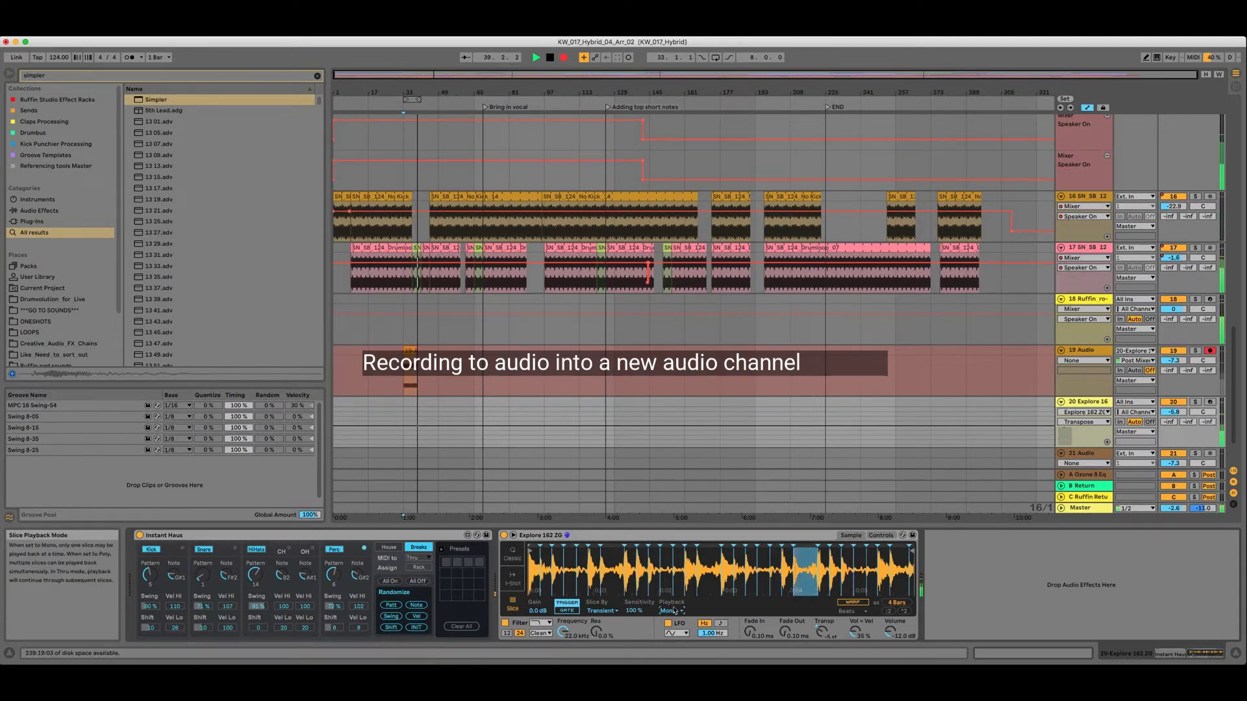
# - While recording into the 19 Audio track, alternate the slicer's playback mode between Poly, Mono and Thru, ending on Poly
pyautogui.click(673, 611)
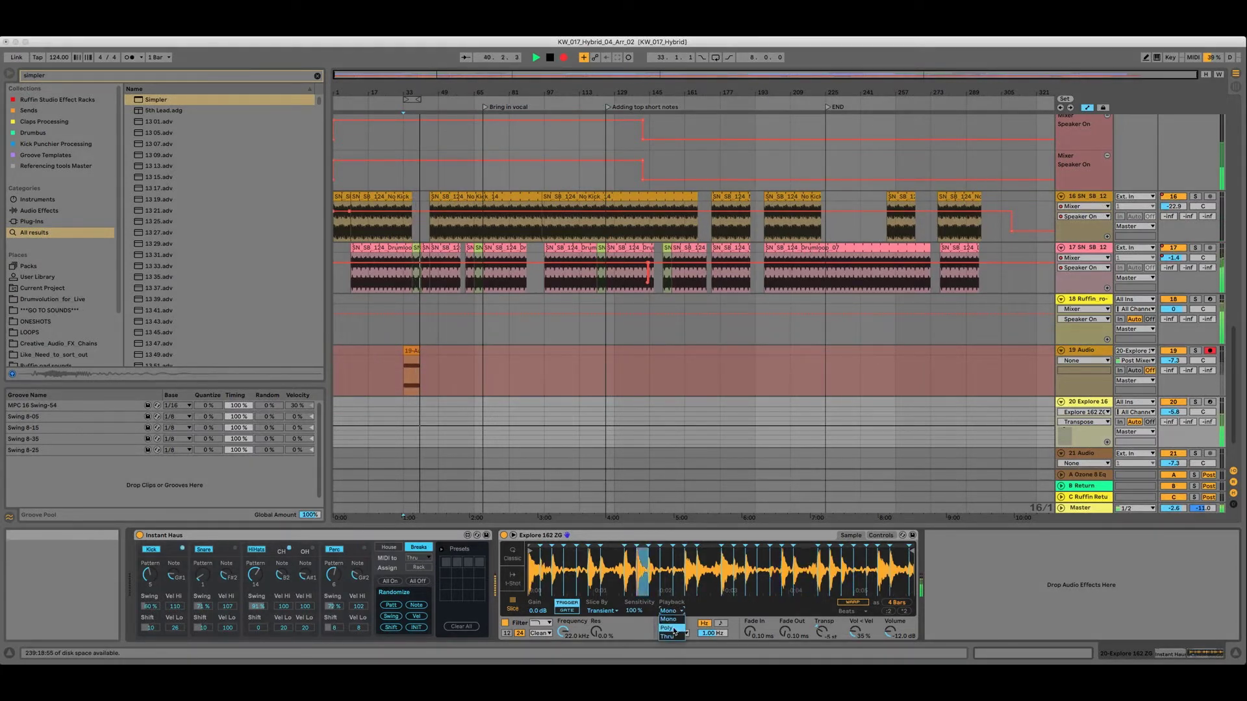
pyautogui.click(672, 628)
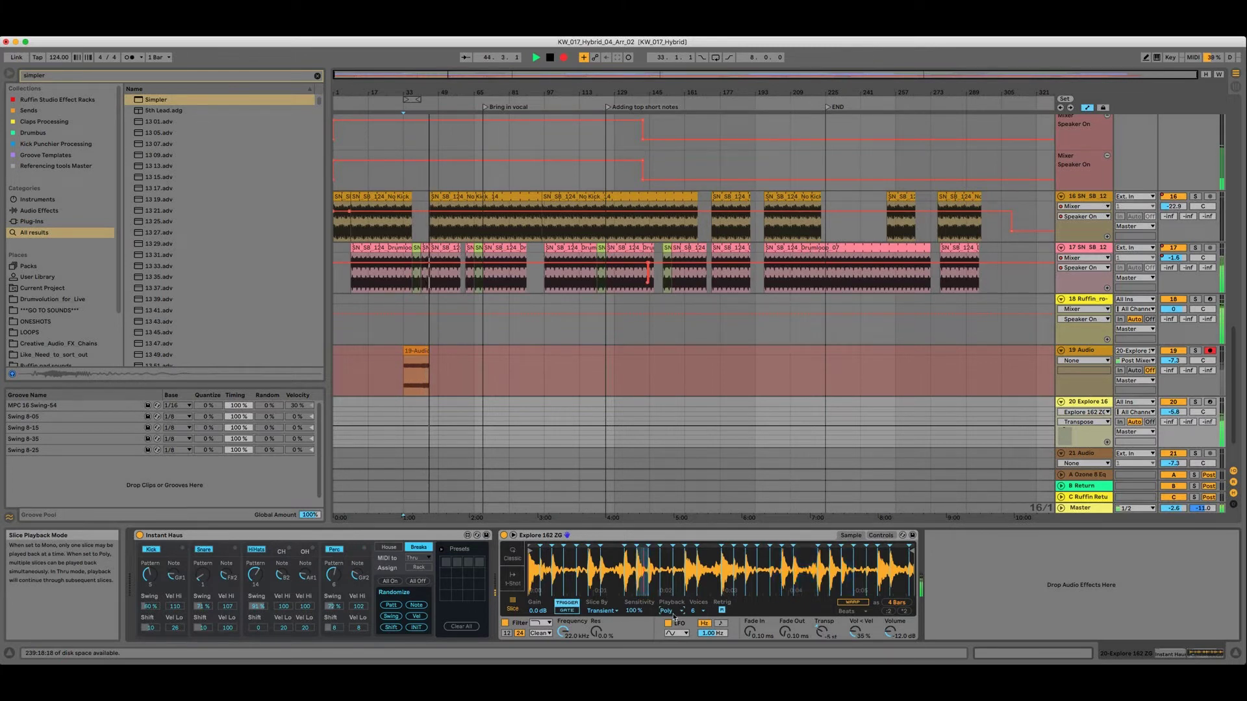
pyautogui.click(673, 616)
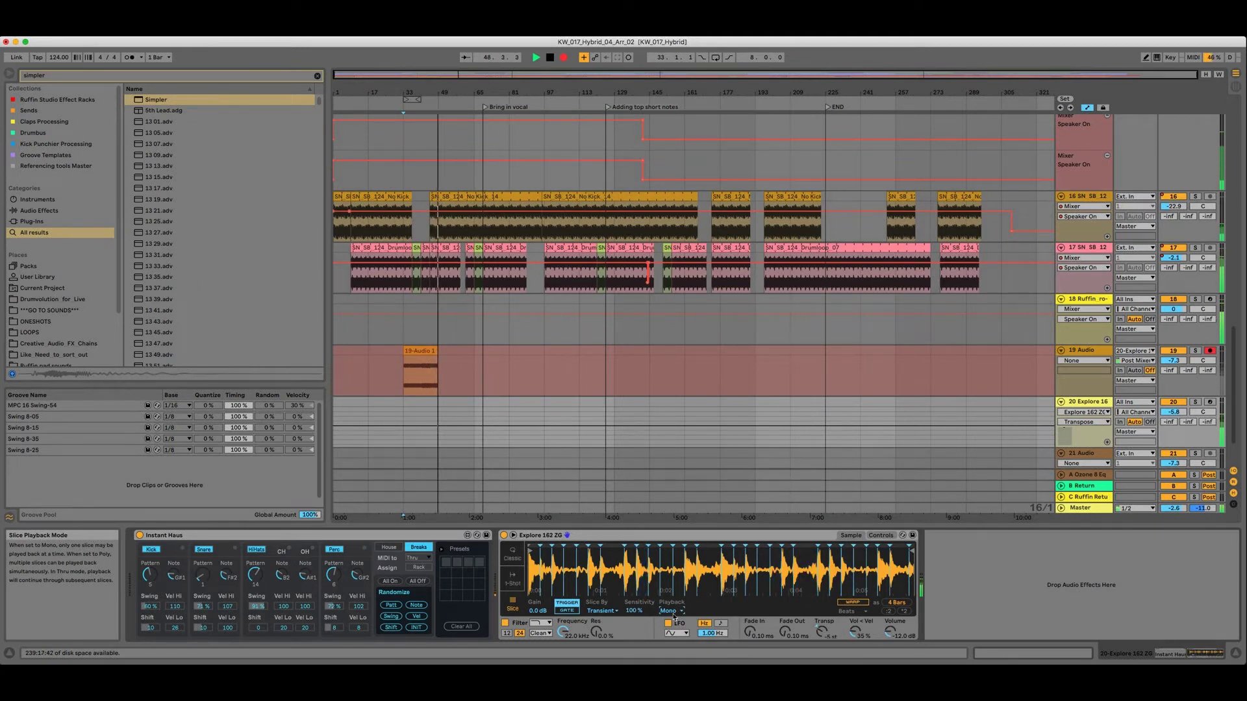
pyautogui.click(668, 611)
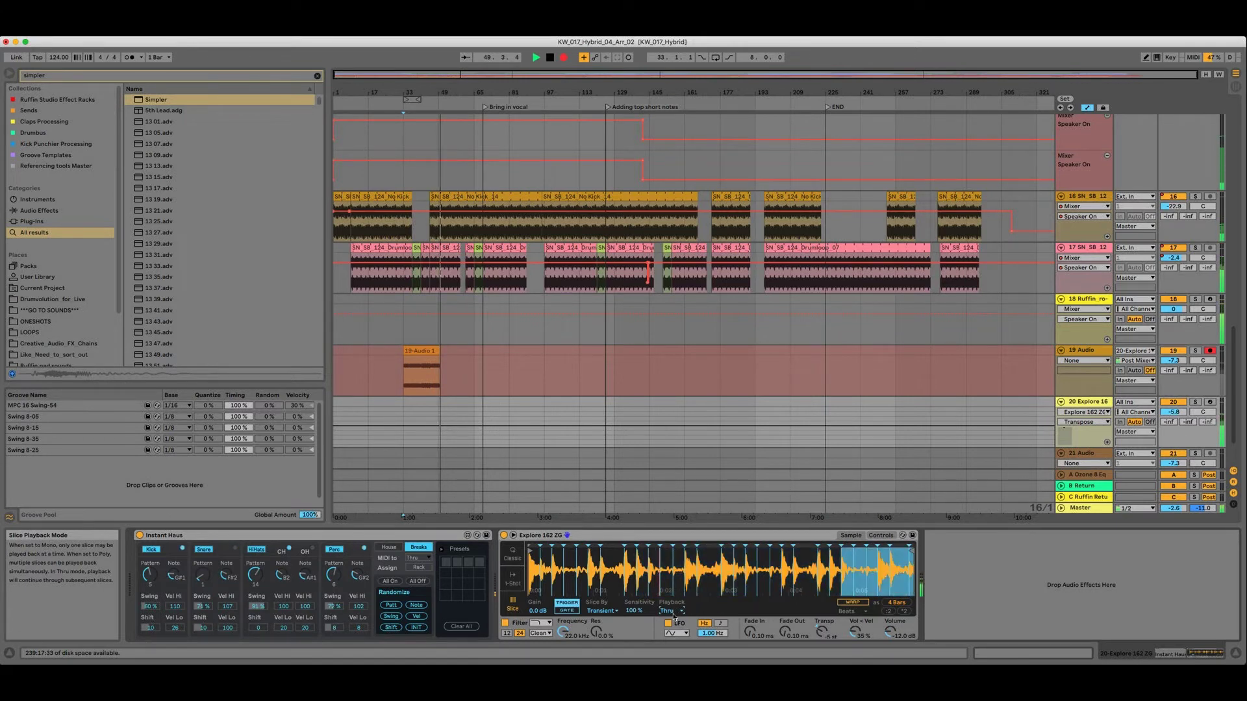
pyautogui.click(669, 611)
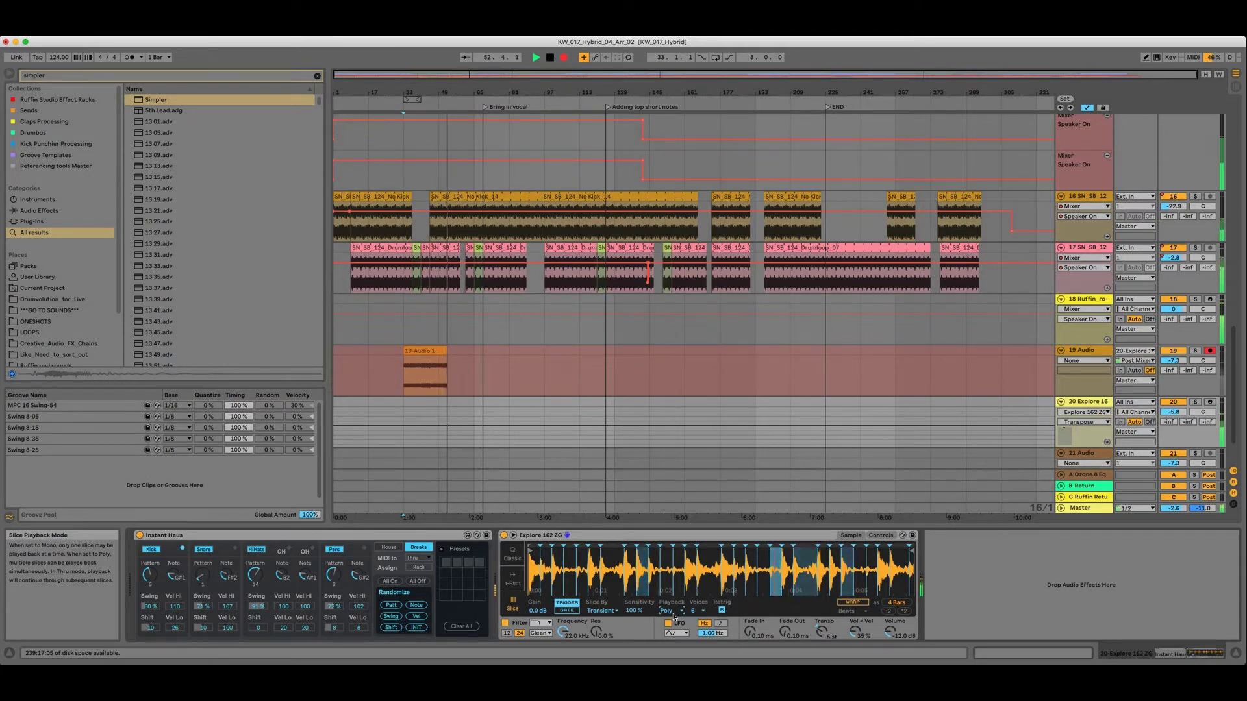
pyautogui.click(674, 614)
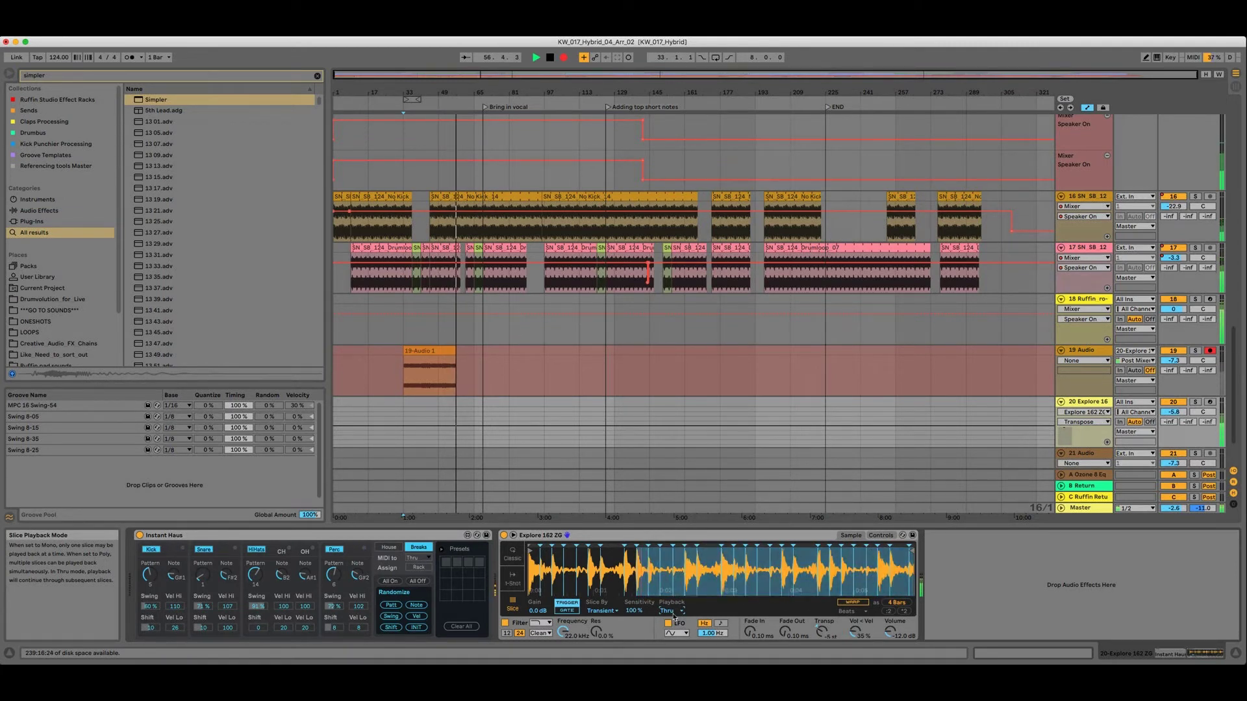
pyautogui.click(669, 611)
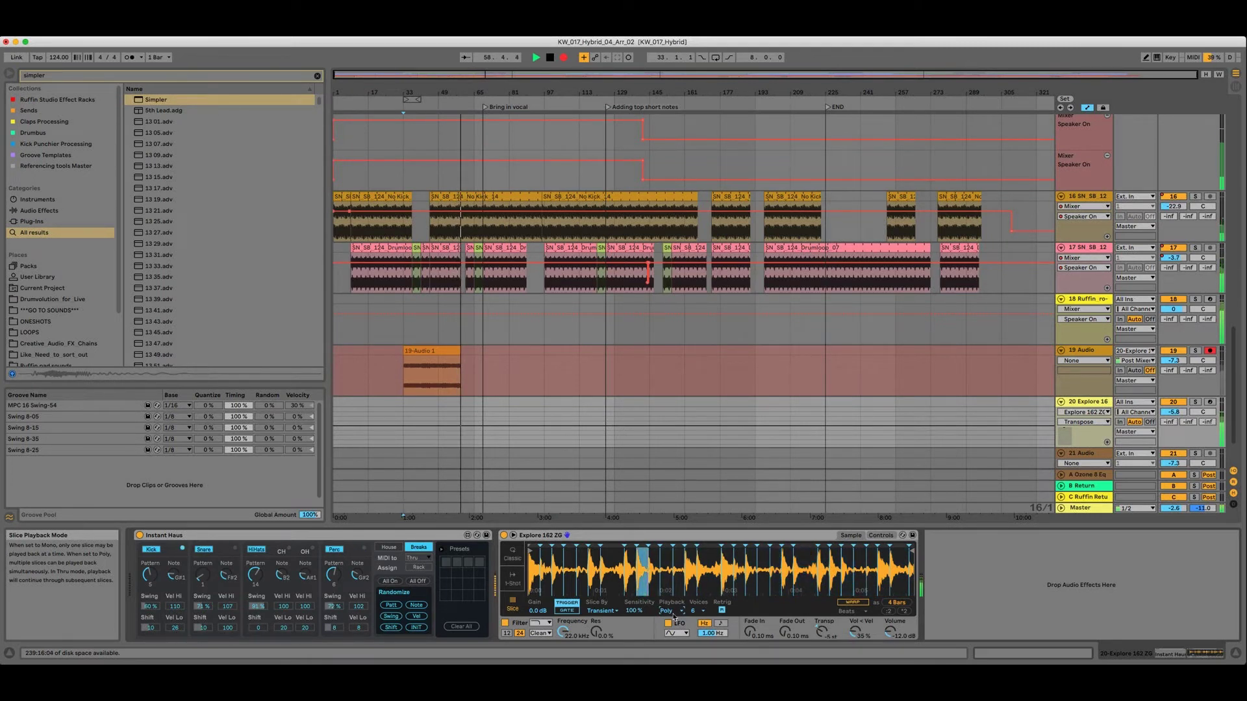
pyautogui.click(674, 616)
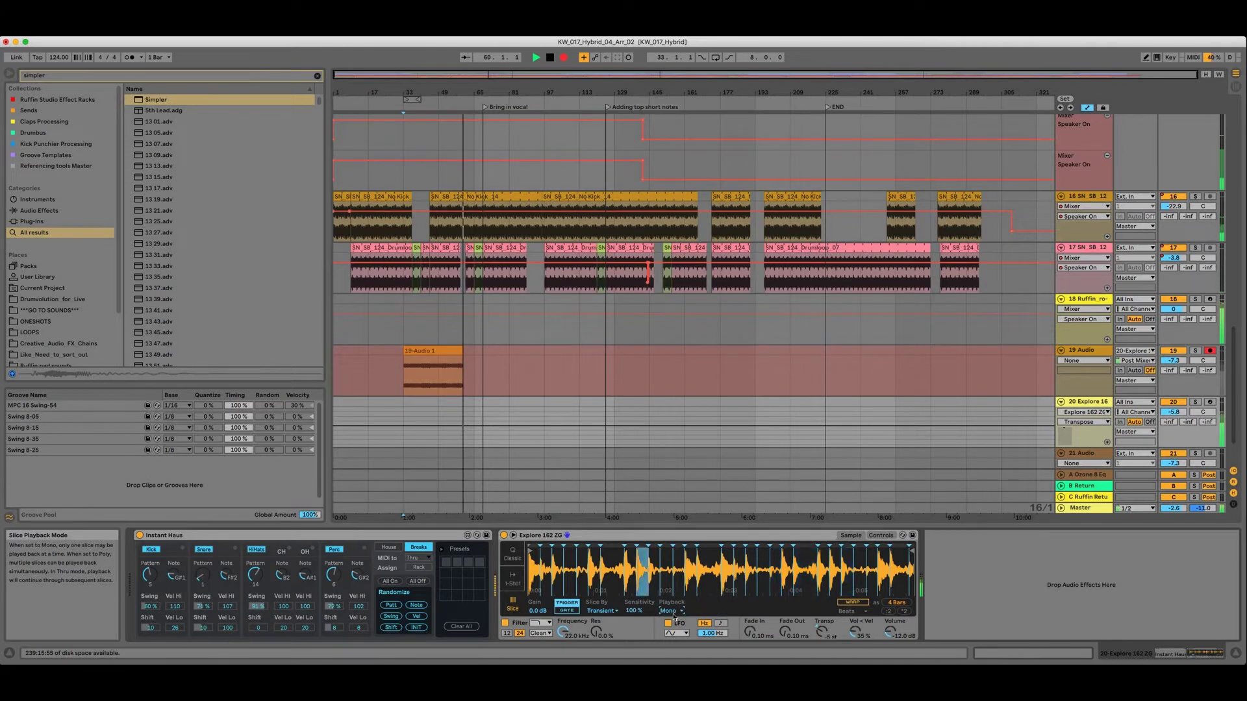
pyautogui.click(674, 615)
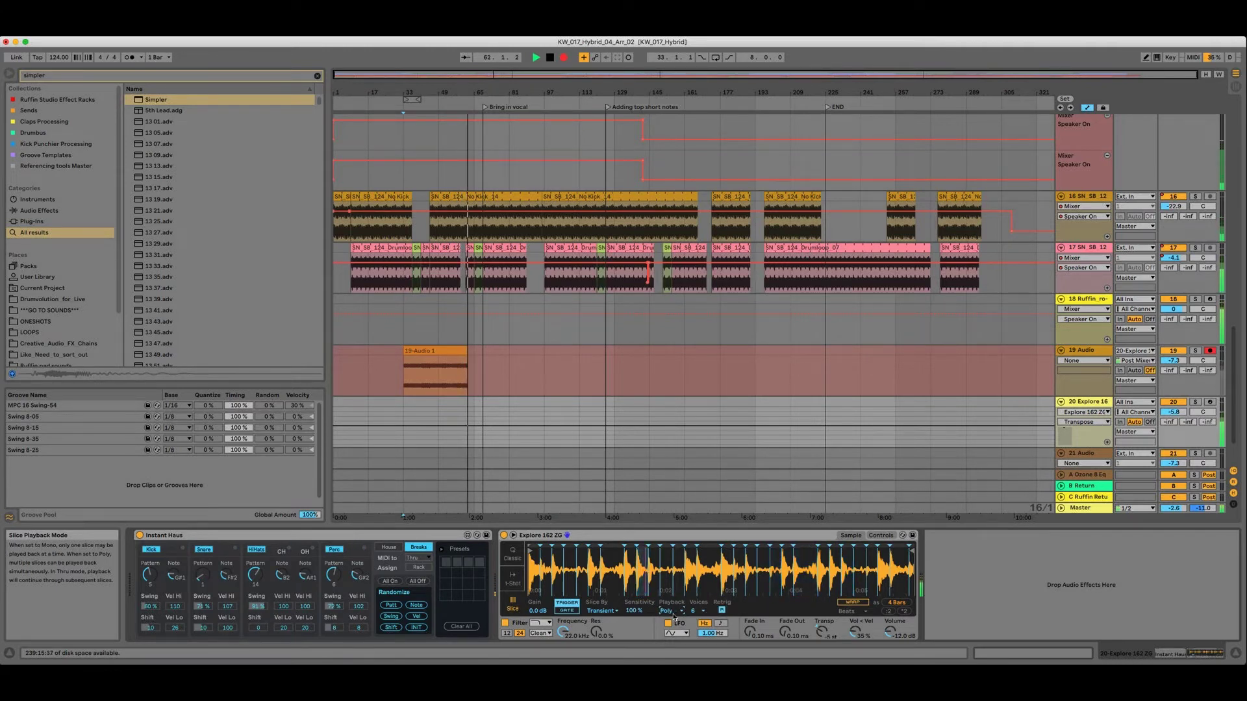
pyautogui.click(674, 615)
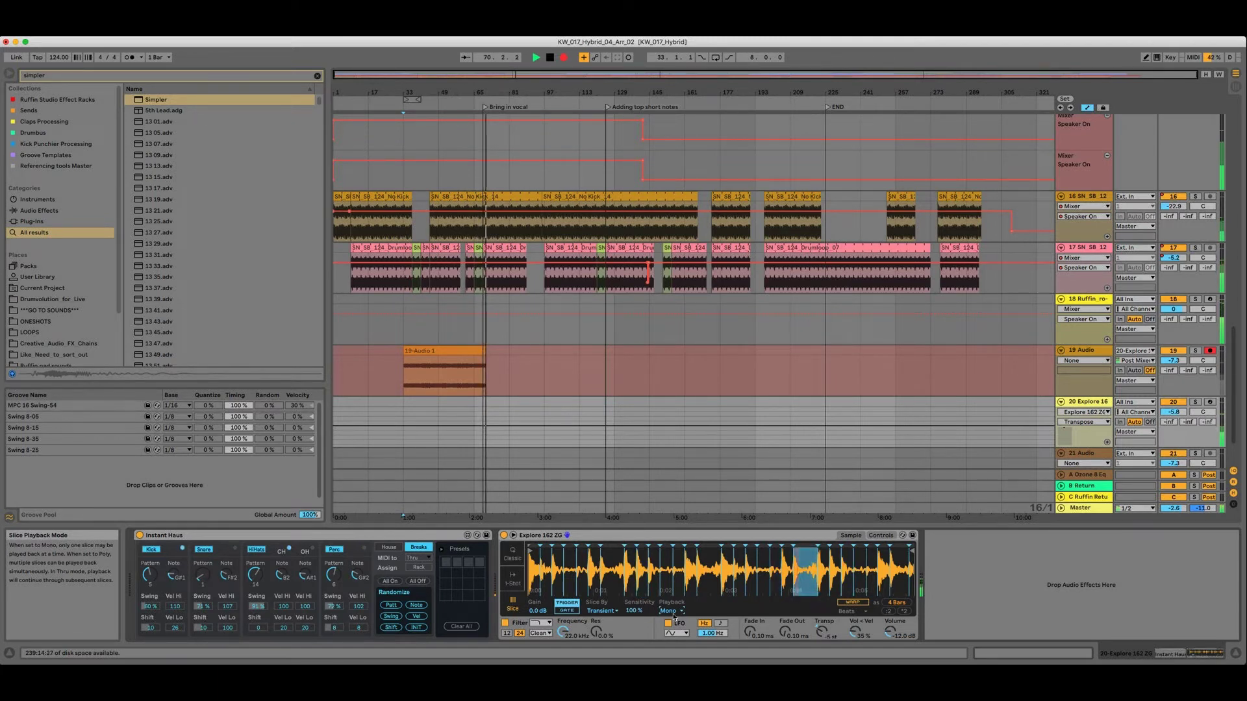
pyautogui.press('Down')
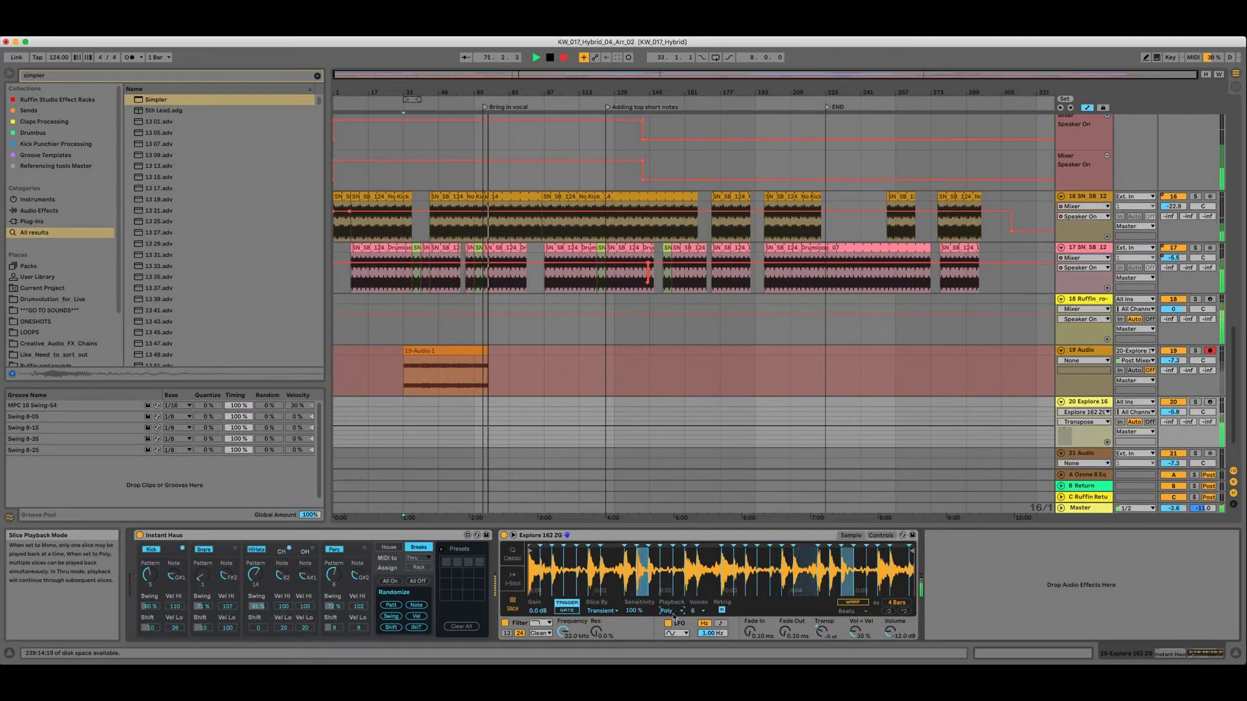
# - Keep switching the Explore 162 slicer's playback mode among Mono, Poly and Thru as the 19 Audio recording continues
pyautogui.press('Up')
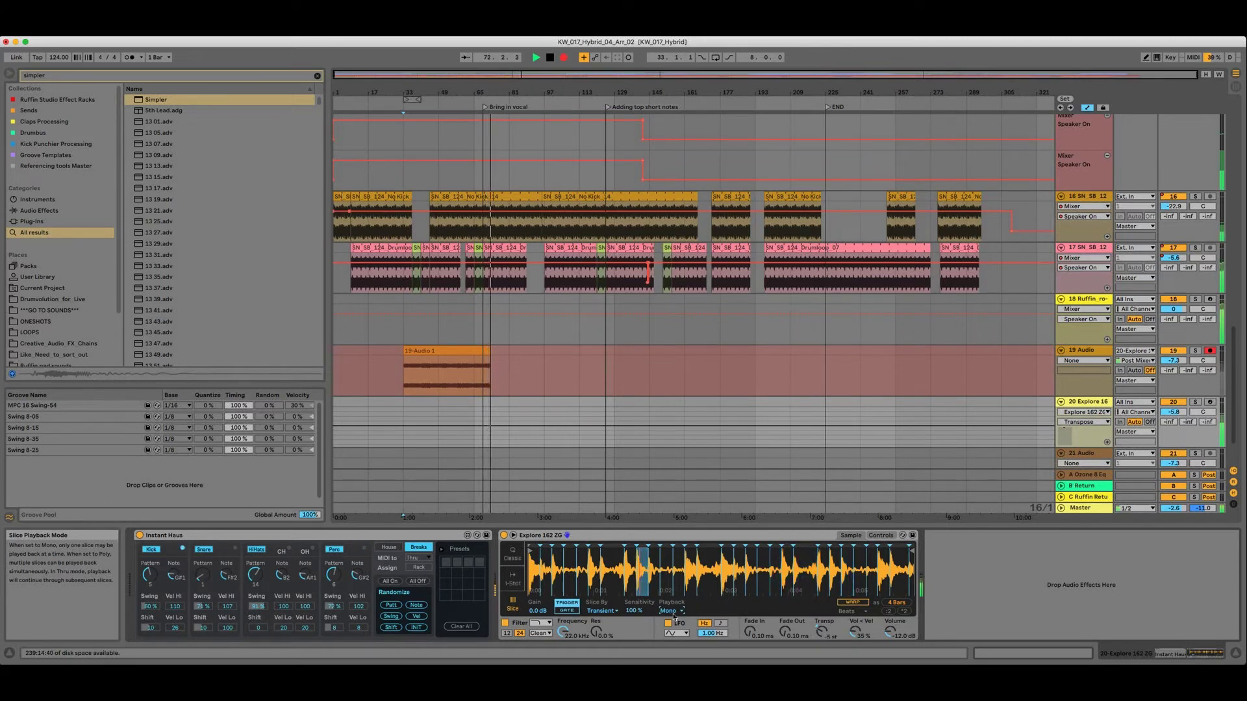
pyautogui.press('Down')
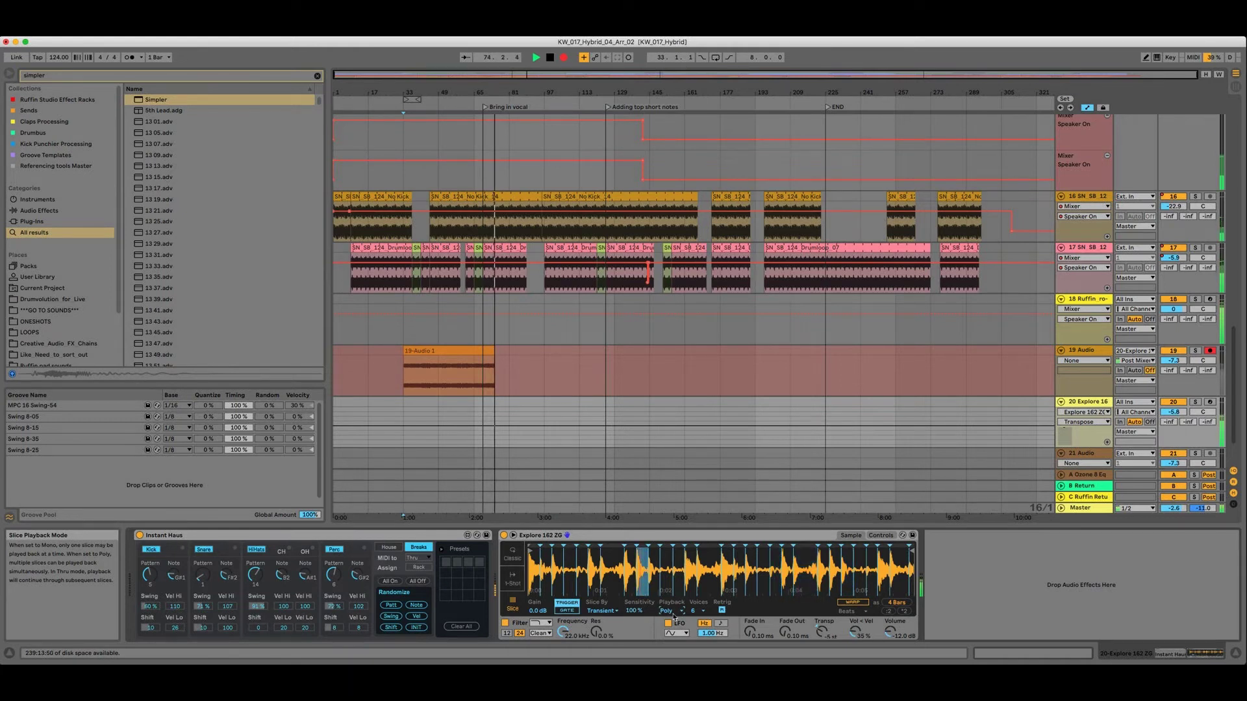
pyautogui.press('Up')
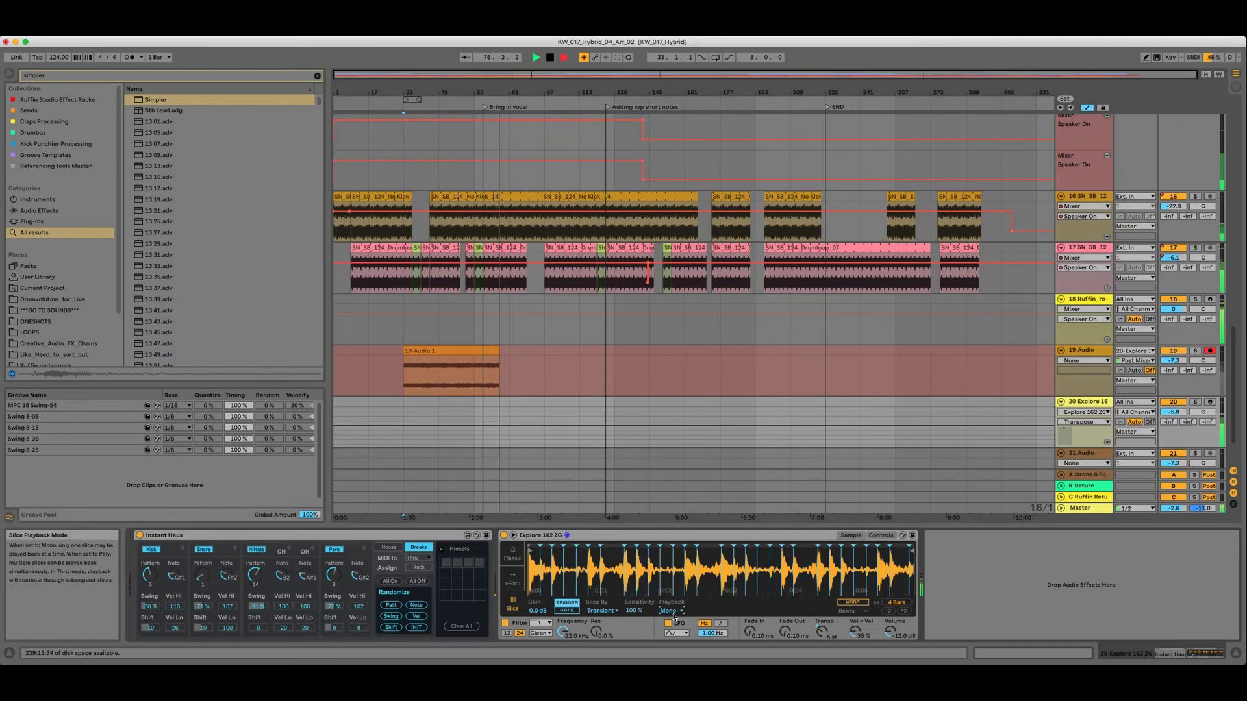
pyautogui.press('Down')
pyautogui.press('Down')
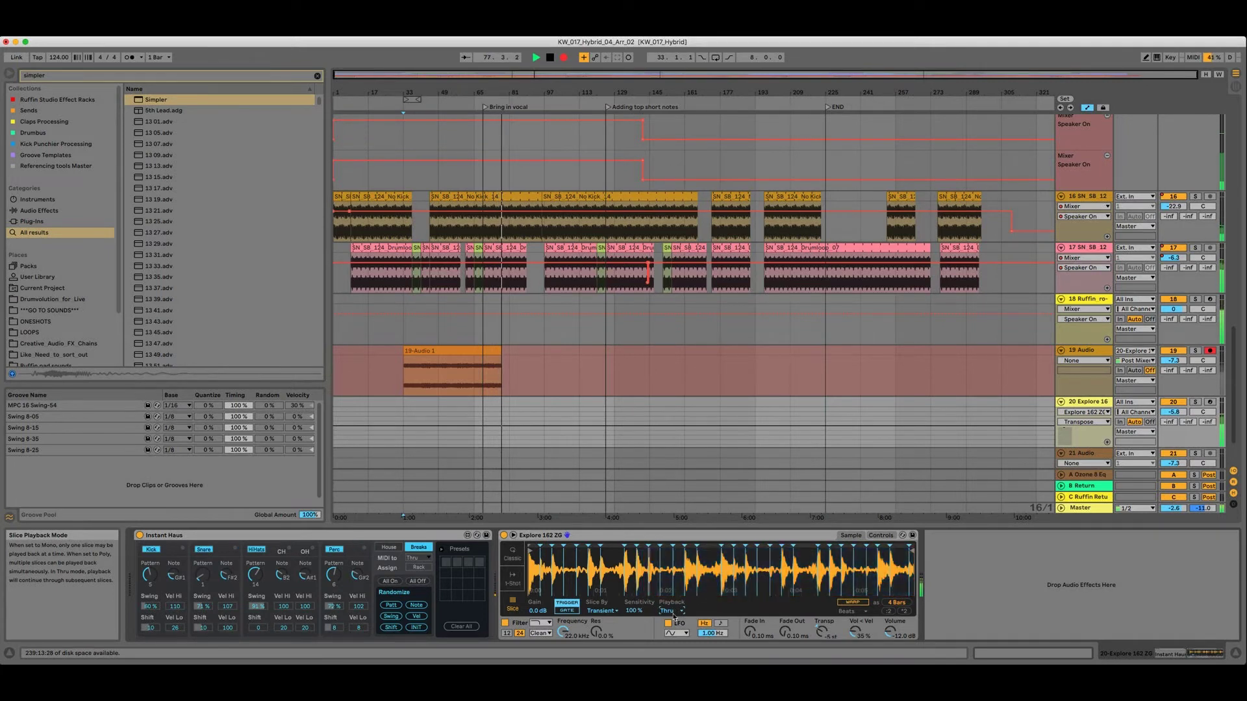
pyautogui.press('Down')
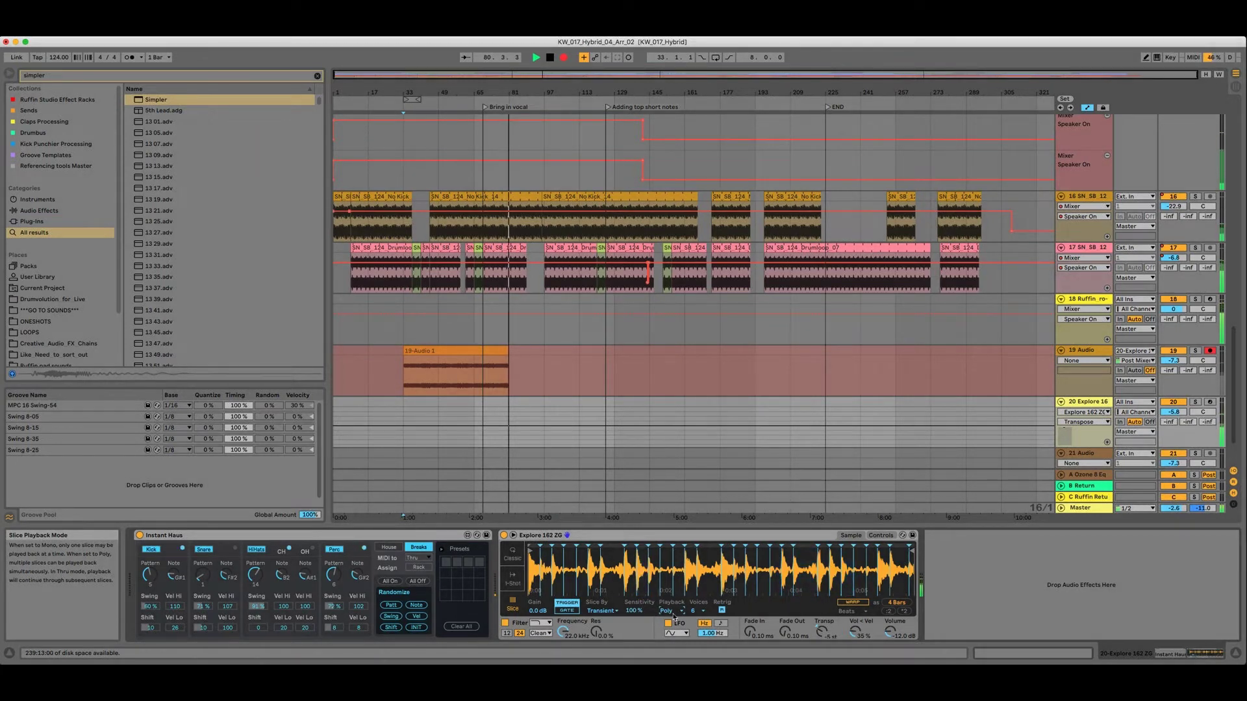
pyautogui.press('Up')
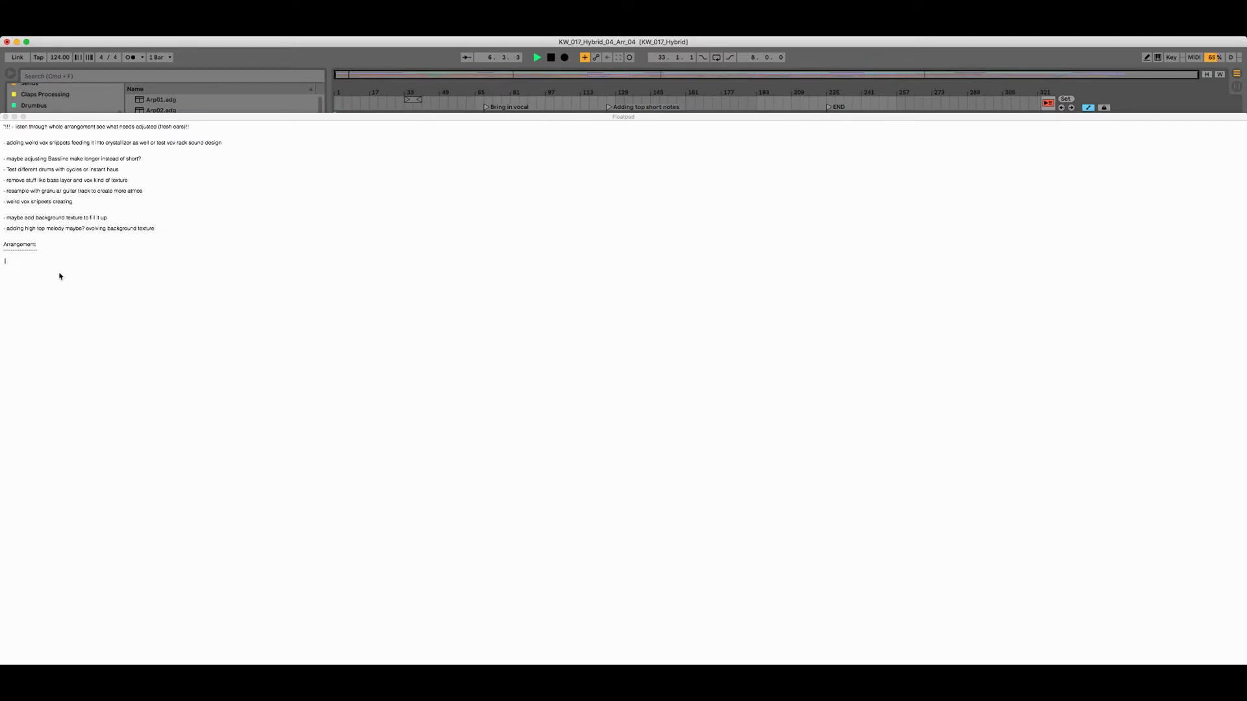
# - In Floatpad, write "Bar 01 - strip down intro a little bit with SFX textures and stuff" under the Arrangement heading
pyautogui.click(58, 273)
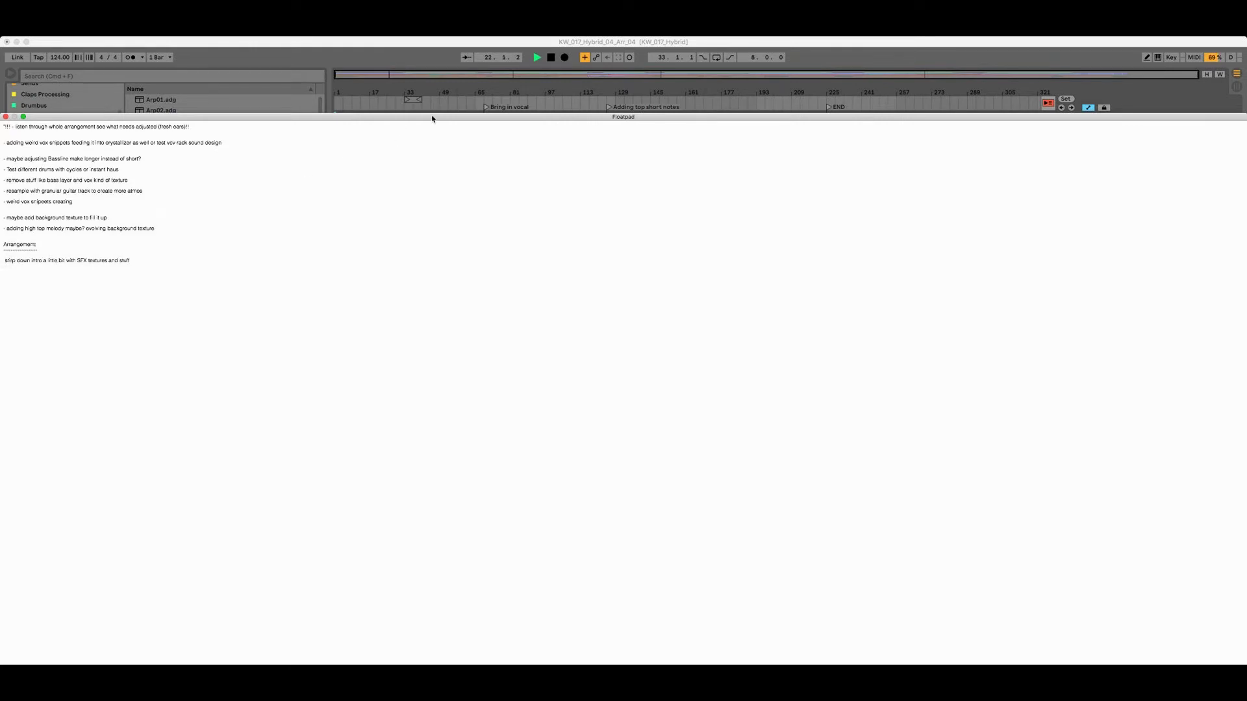
pyautogui.moveTo(432, 118)
pyautogui.mouseDown()
pyautogui.moveTo(432, 139)
pyautogui.moveTo(431, 124)
pyautogui.mouseUp()
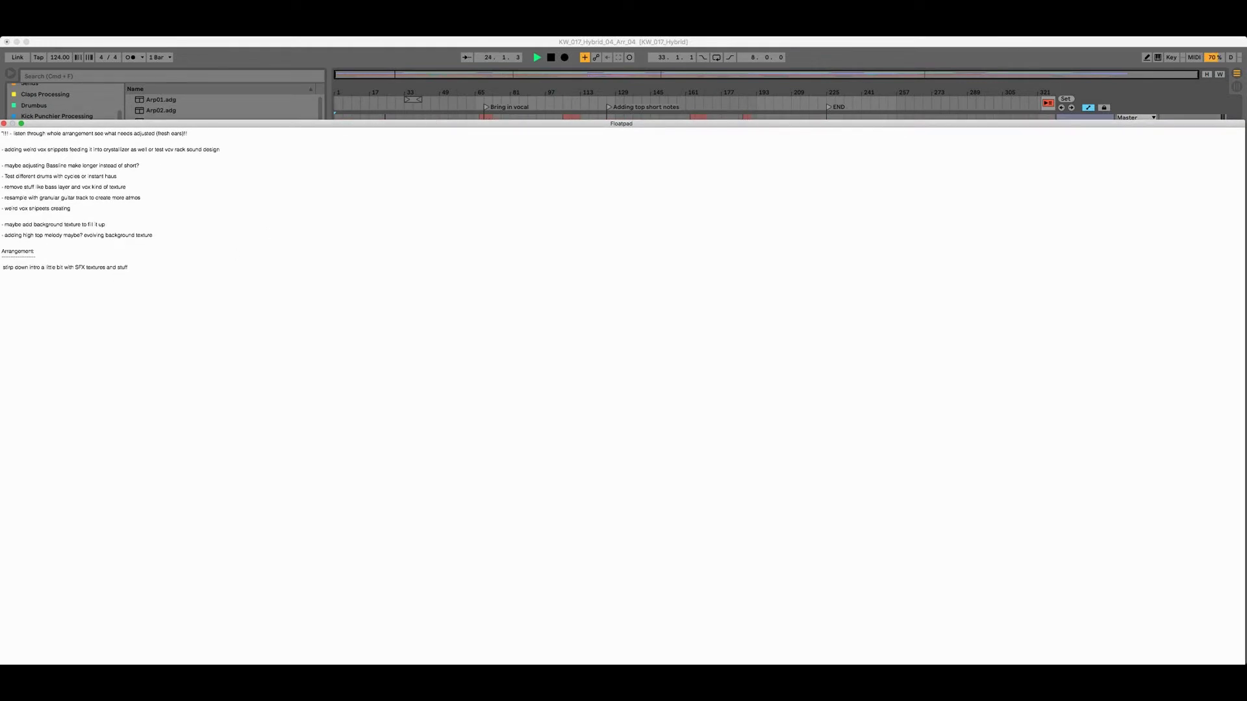
pyautogui.write('BAr')
pyautogui.press('BackSpace')
pyautogui.press('BackSpace')
pyautogui.press('BackSpace')
pyautogui.write('ar')
pyautogui.write('1 -')
pyautogui.press('BackSpace')
pyautogui.press('BackSpace')
pyautogui.write('ri')
pyautogui.press('BackSpace')
# - Add the note lines "Sounds a bit overloaded with all the SFX" and "65 make maybe a longer break"
pyautogui.write('Sounds a bit overloaded')
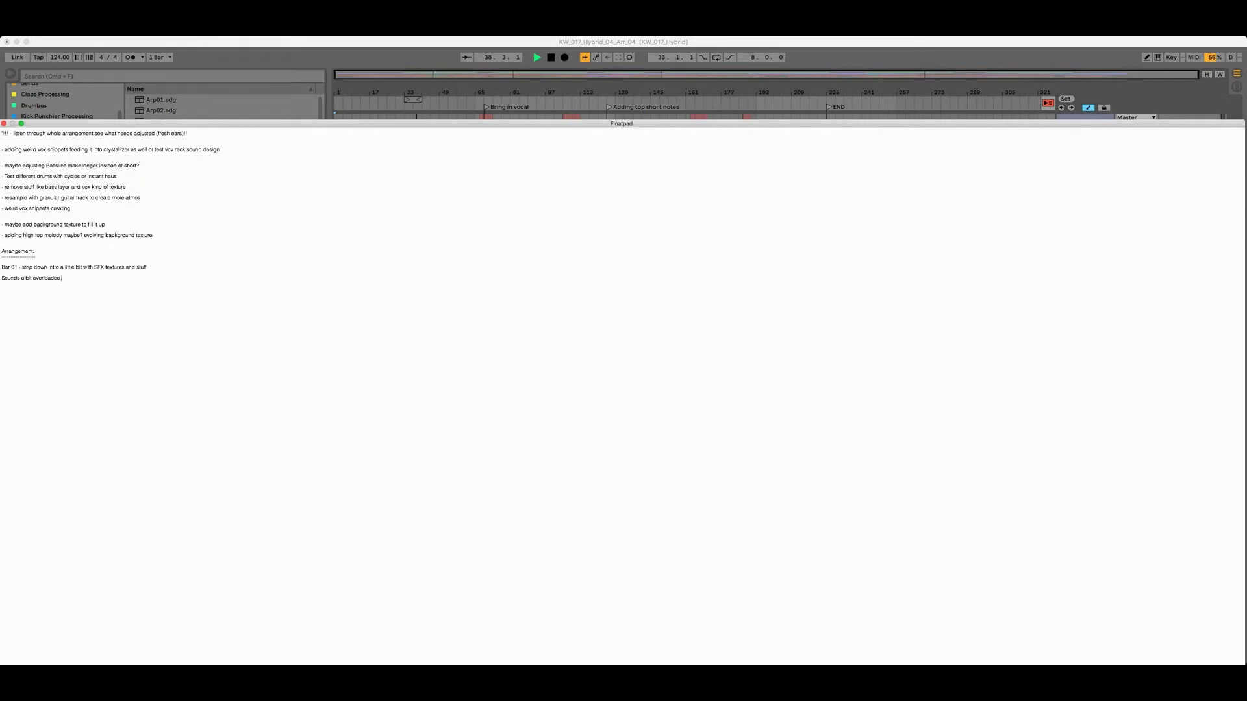
pyautogui.write(' with all the SFX')
pyautogui.moveTo(396, 124)
pyautogui.mouseDown()
pyautogui.moveTo(396, 151)
pyautogui.moveTo(394, 123)
pyautogui.mouseUp()
pyautogui.write('65')
pyautogui.write(' make mayb')
pyautogui.write('e a longer break ')
# - Add the note line "take out mid bass whatever it is from time to time"
pyautogui.write('take o')
pyautogui.write('ut mid bass whate')
pyautogui.write('ver it is')
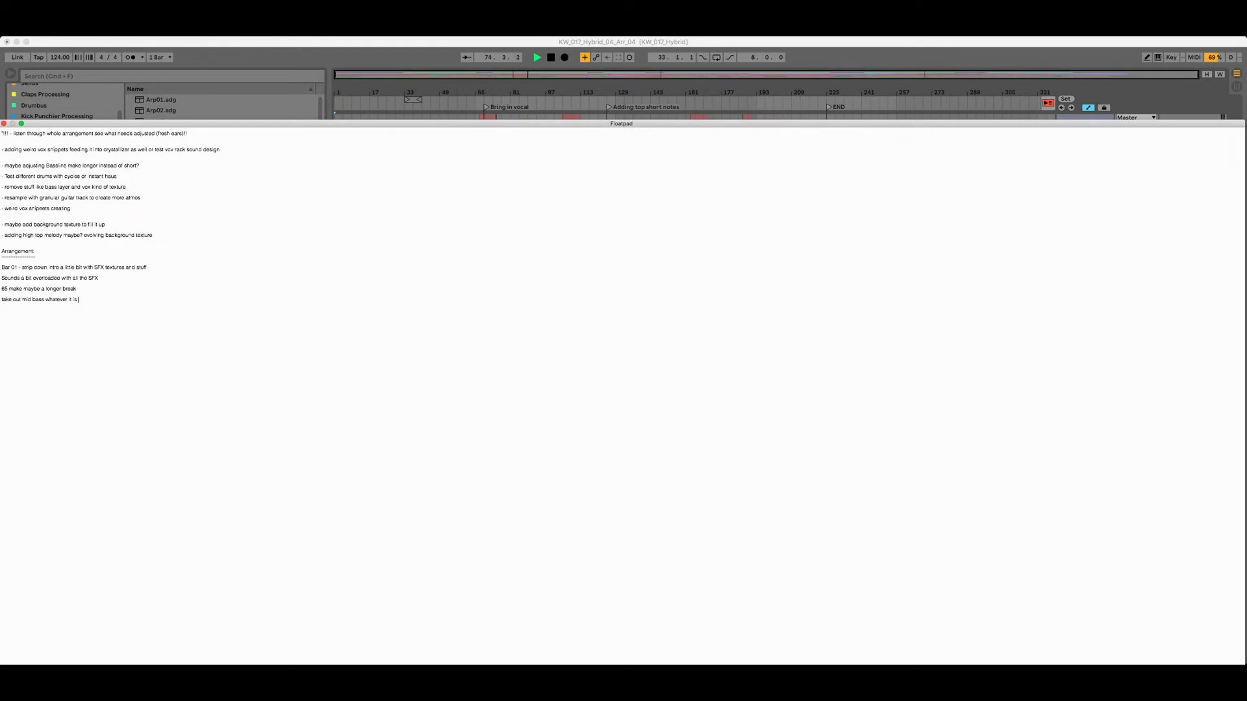
pyautogui.write('from time to time')
pyautogui.press('BackSpace')
pyautogui.press('BackSpace')
pyautogui.press('BackSpace')
pyautogui.press('BackSpace')
pyautogui.press('BackSpace')
# - Add the lines "81 take out tops (claps)" and "97 strip down a little bit so the guitars come through better"
pyautogui.write('81')
pyautogui.press('Left')
pyautogui.write('own a little bit so the guitars')
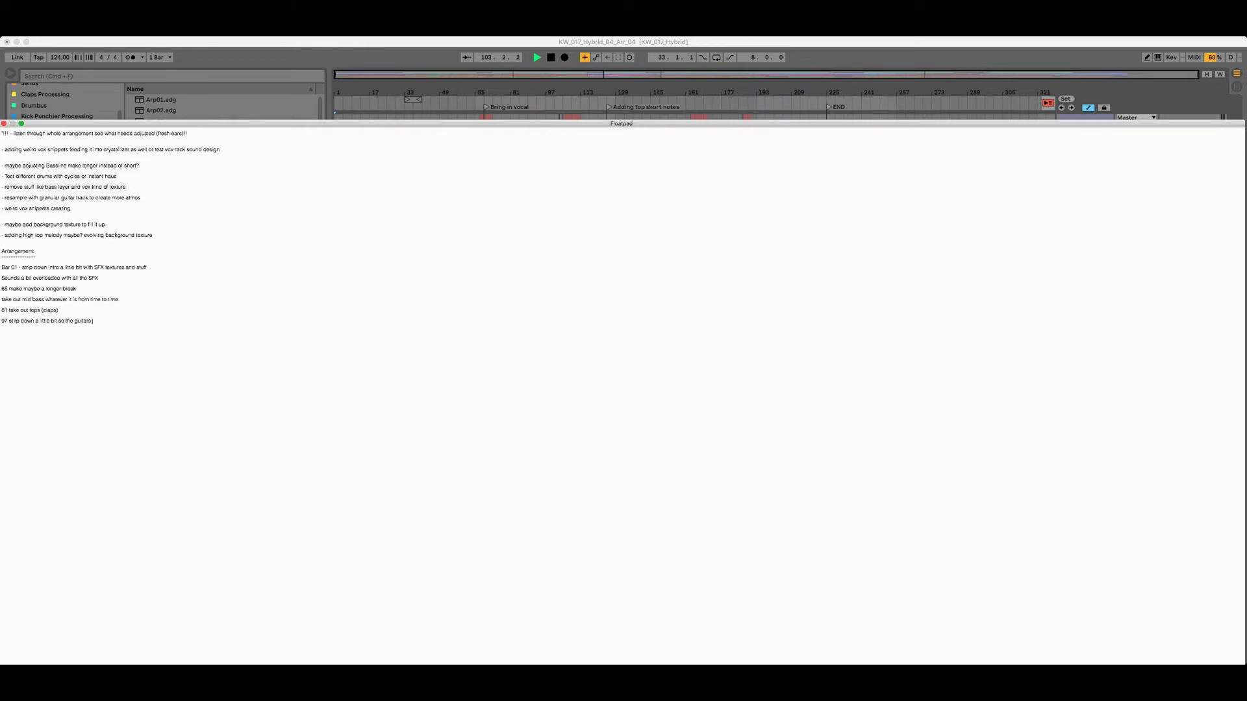
pyautogui.write(' come through better ')
# - Add the lines "Add some melodic stuff maybe Vox snippets maybe" and "113 melodic stuff - strip down maybe"
pyautogui.write('Add some')
pyautogui.write(' melodic stuff may')
pyautogui.write('s maybe')
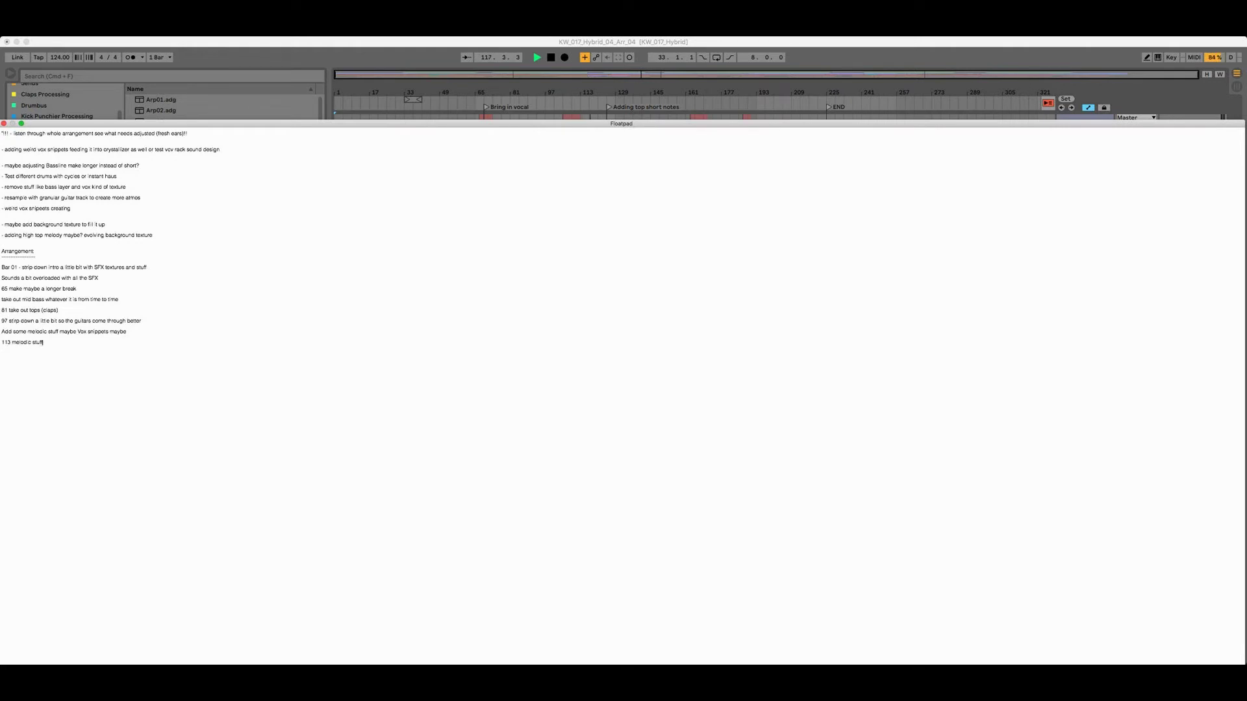
pyautogui.write('ip down')
# - Add the note line "113 take out that mid bassline a little bit from time to time"
pyautogui.write('at ')
pyautogui.write(' time')
pyautogui.write('ime')
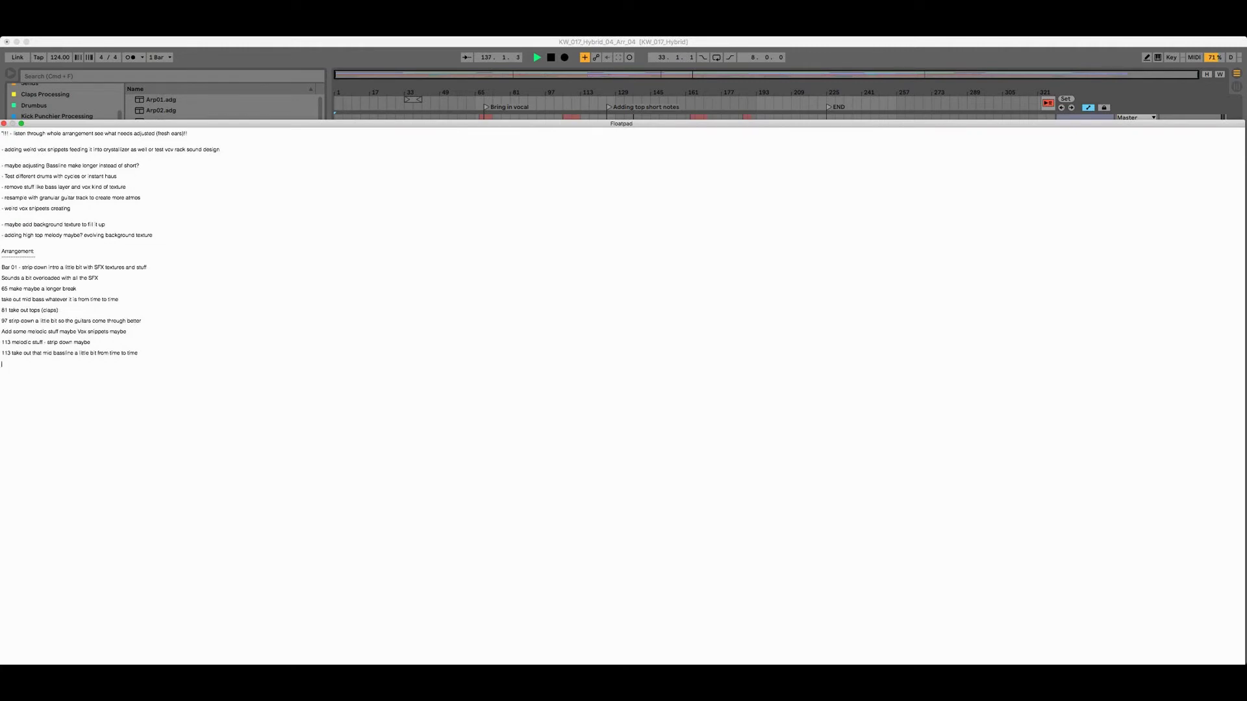
# - Add the note line "113 build up texture melodic stuff maybe modulating kind of thing"
pyautogui.write('113 build up texture')
pyautogui.press('BackSpace')
pyautogui.press('BackSpace')
pyautogui.press('BackSpace')
pyautogui.write('meelodic stuff maybe')
pyautogui.write('modulating kind of thing')
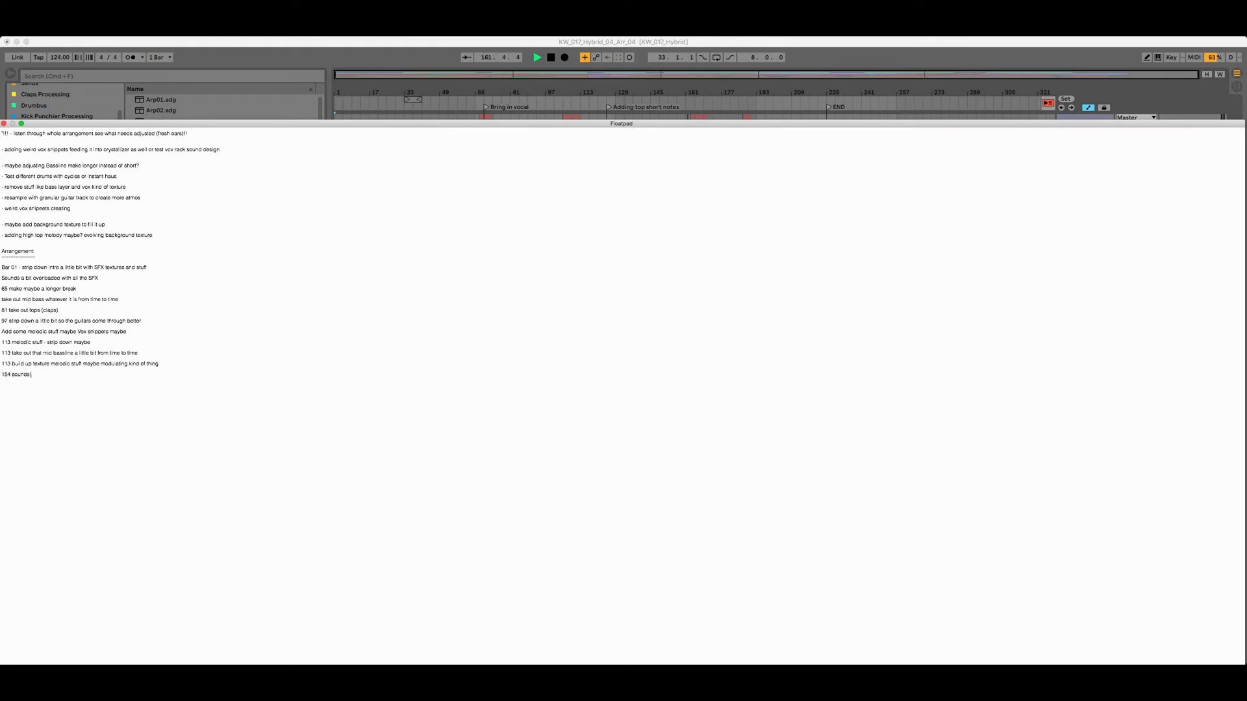
# - Add the lines "154 sounds a bit messy" and "177 break i love but needs some "structure & Focus""
pyautogui.write('it me')
pyautogui.write('break ')
pyautogui.write('i love but nee')
pyautogui.write('ds some')
pyautogui.write(' "structure & Focus')
# - Add the general notes "It needs a some sort of melodic main element" and "Kick distorting, too much limiting probably"
pyautogui.write('eds')
pyautogui.write(' a some sort of melodic')
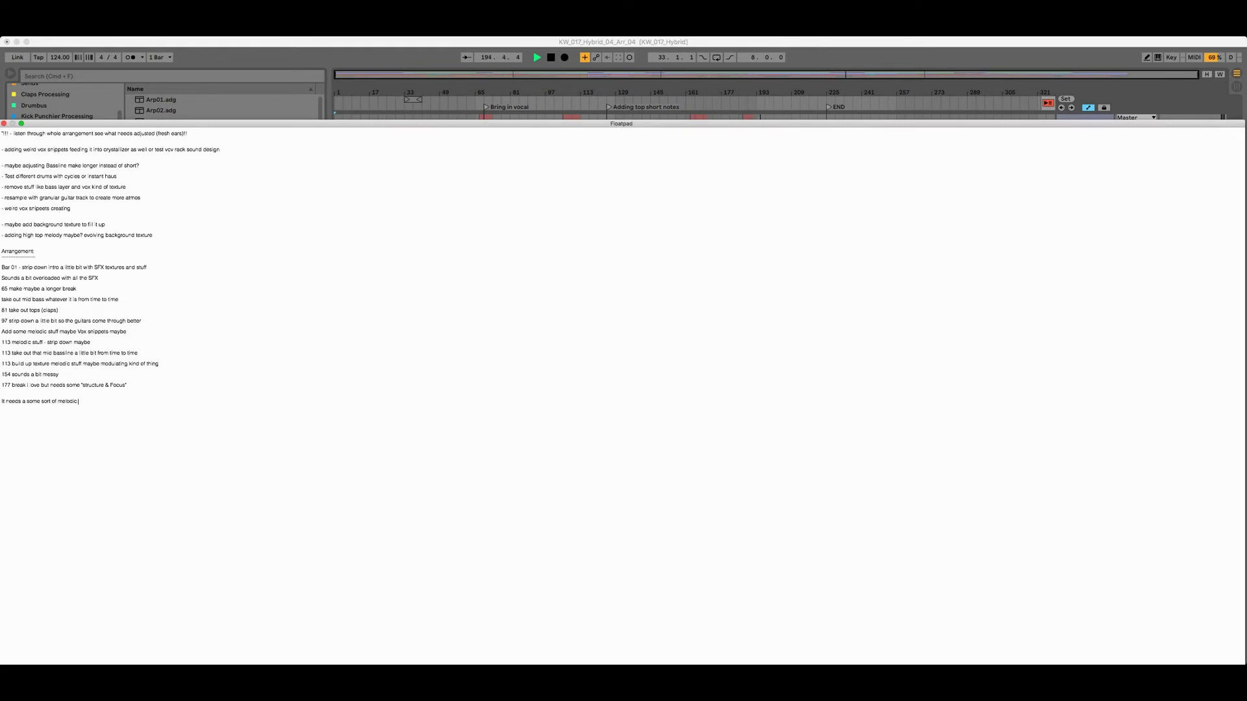
pyautogui.write(' main eleme')
pyautogui.press('BackSpace')
pyautogui.write('ck distorting, too much limiting probably')
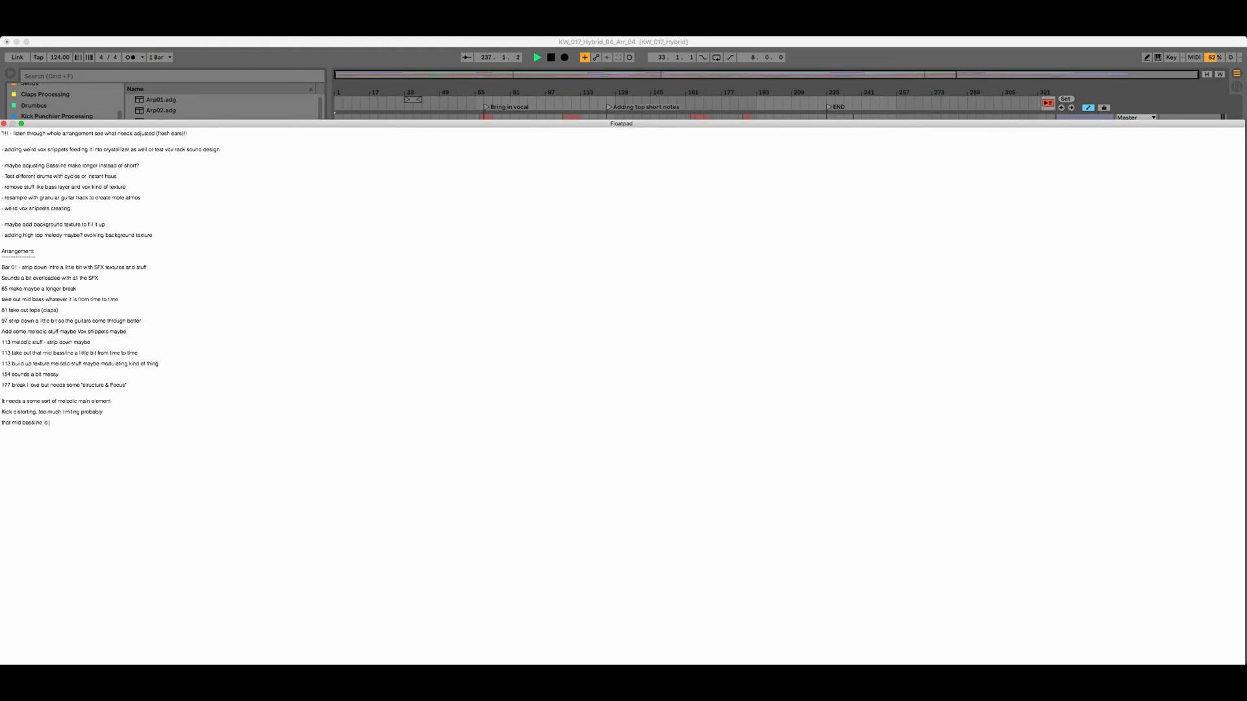
# - Add the note "that mid bassline is awesome but needs to be take out from time to time."
pyautogui.write('awesome bu')
pyautogui.write('t needs to be')
pyautogui.write(' take out from time t')
# - Add the note line "225 gets boring there take stuff out bring stuff in etc."
pyautogui.write('5 g')
pyautogui.write('ets boring')
pyautogui.press('Return')
pyautogui.write('there take')
pyautogui.press('BackSpace')
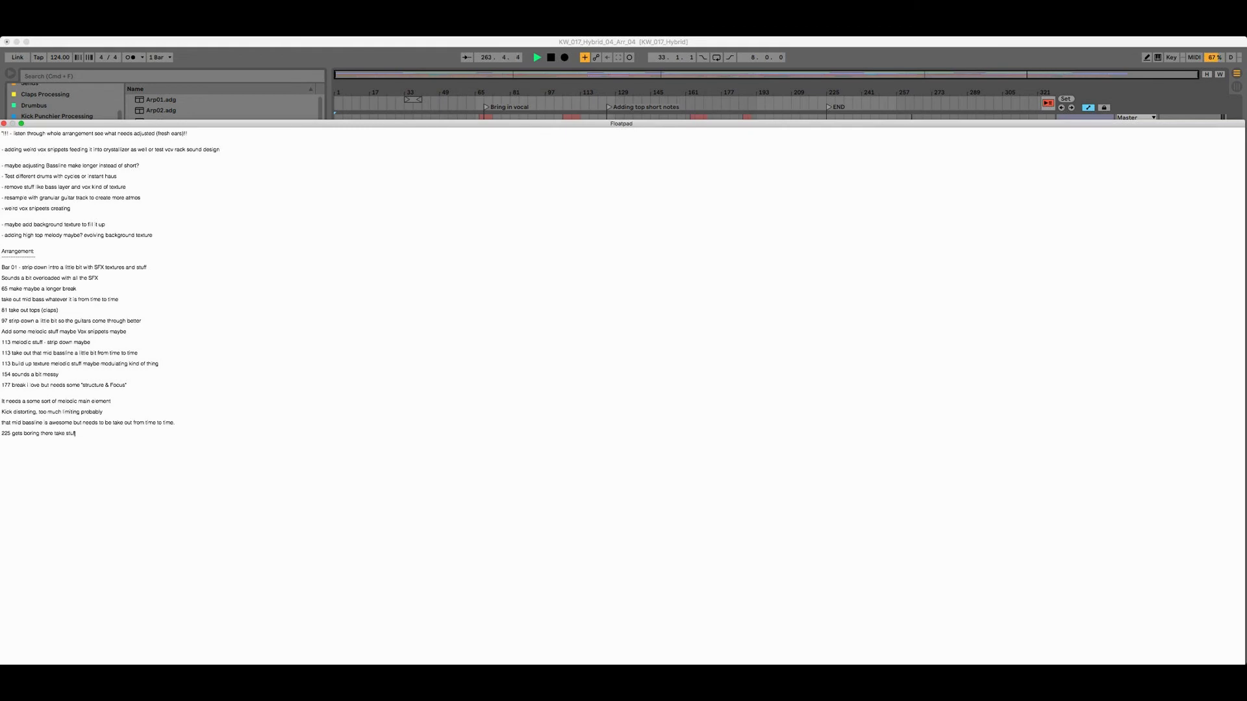
pyautogui.write('ff out bring')
# - Below a blank line, write the note "In general, removing is probably more helpfull than adding"
pyautogui.write('In gene')
pyautogui.write('ral, removing is probab')
pyautogui.write('ly more helpful')
pyautogui.write('l than adding')
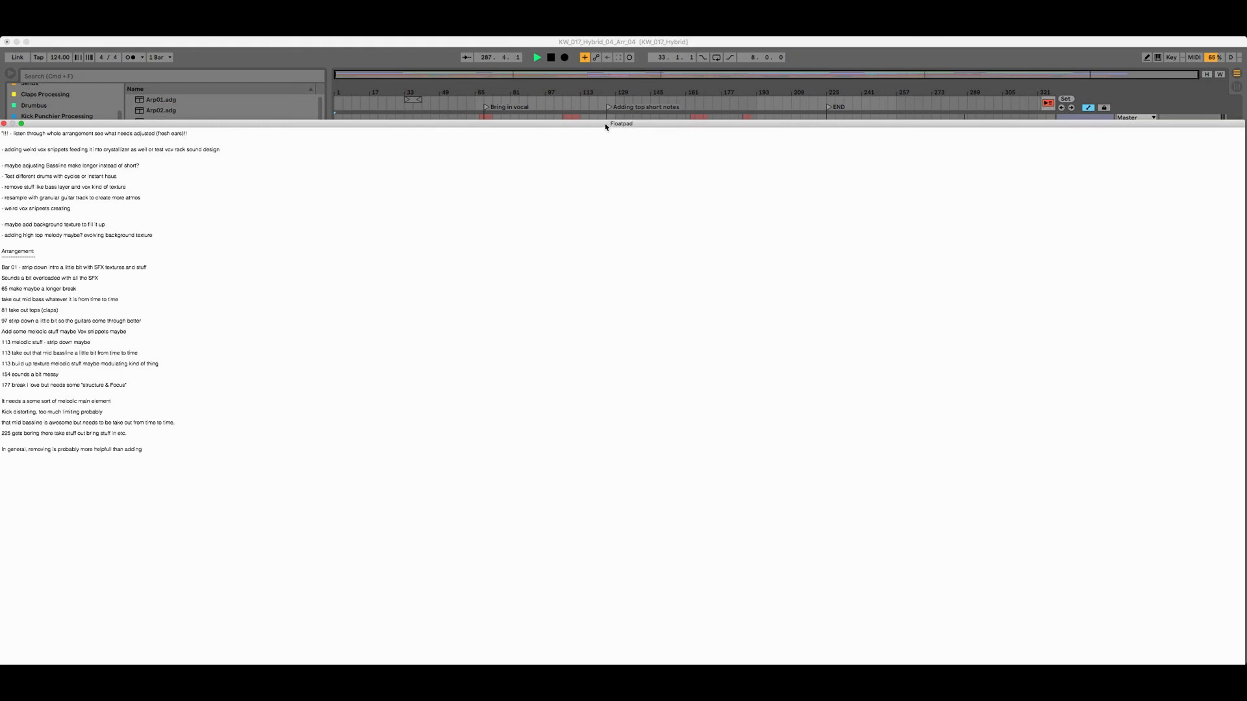
# - Reposition the notes window, add "Finish line at around 289 is enough", and stop the arrangement playback
pyautogui.moveTo(604, 123); pyautogui.dragTo(584, 140)
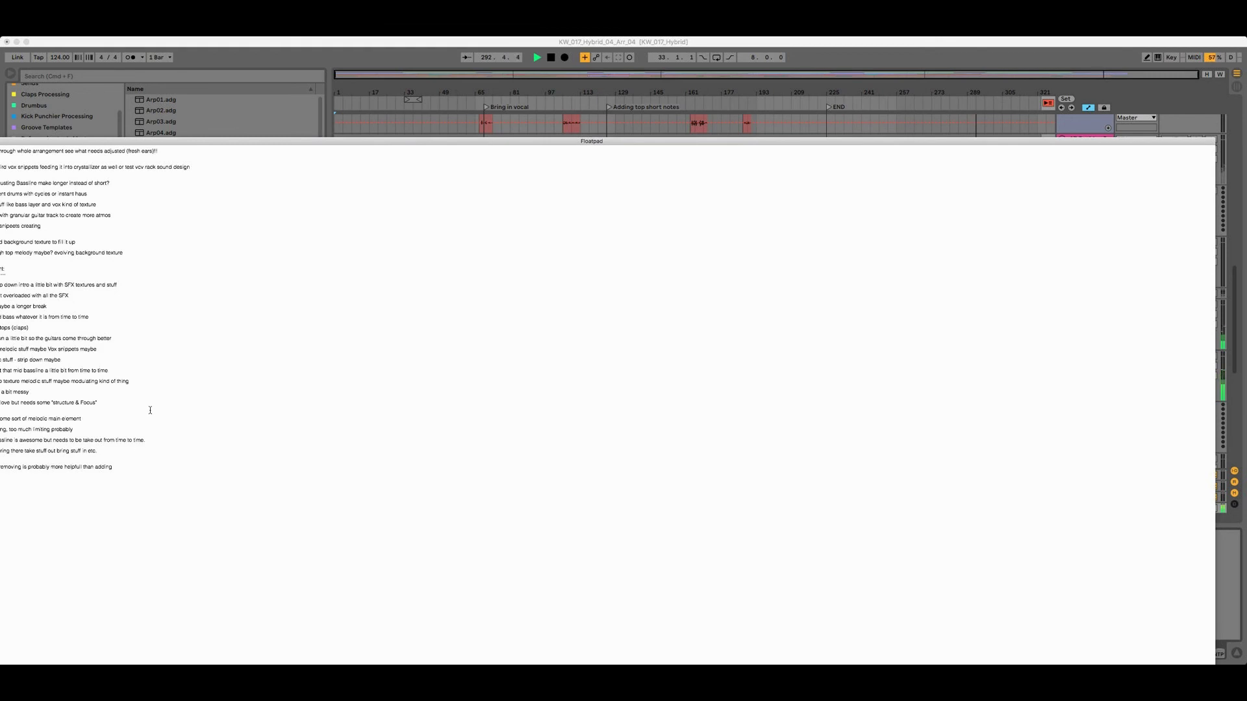
pyautogui.moveTo(245, 143); pyautogui.dragTo(284, 135)
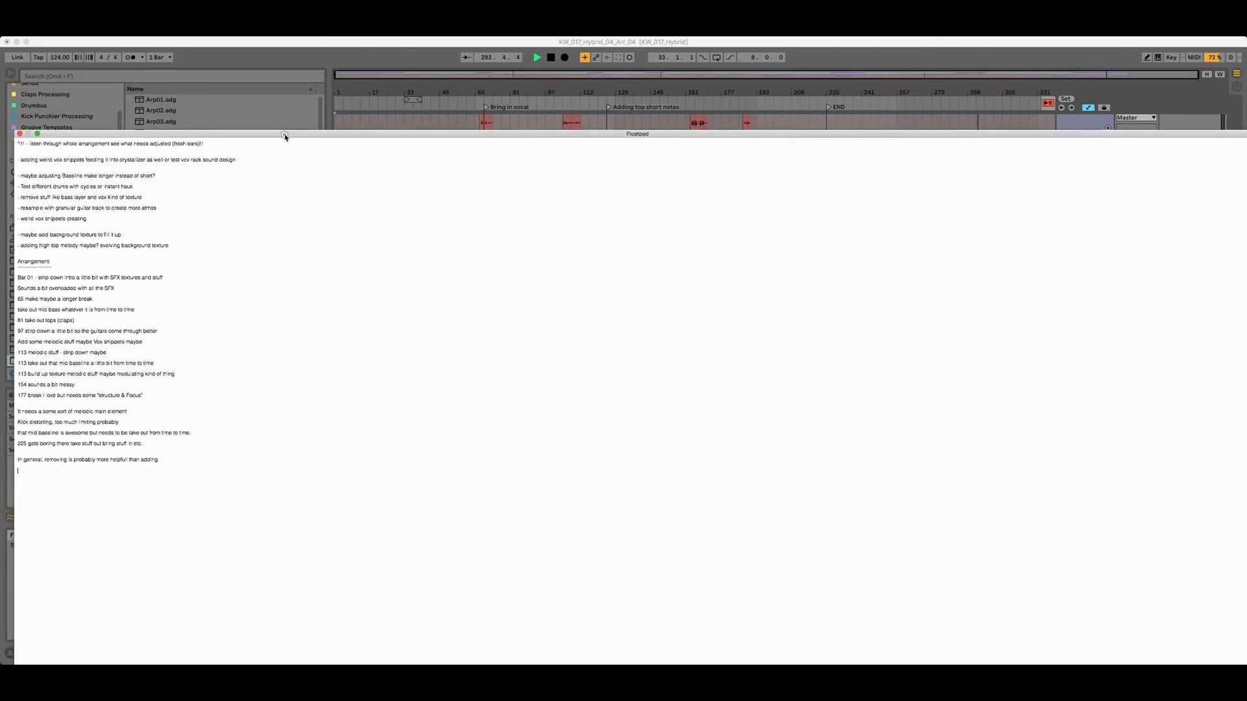
pyautogui.write('inish')
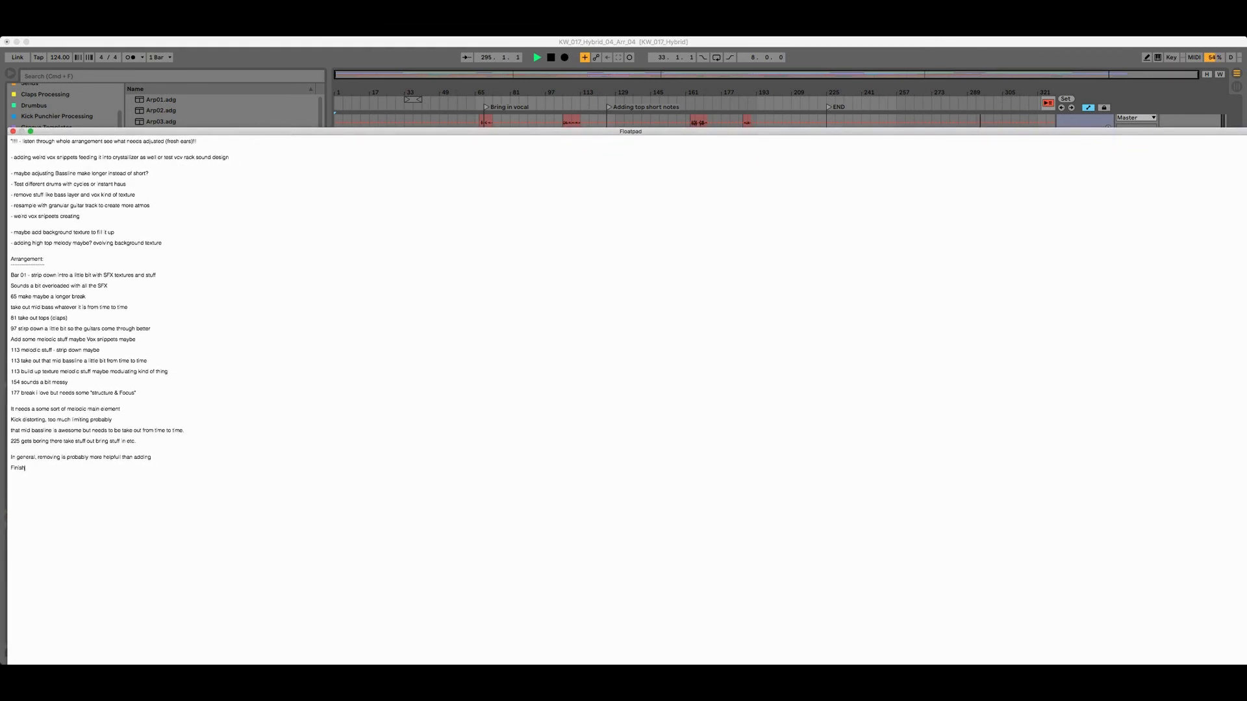
pyautogui.write(' line at around 289 is enough')
pyautogui.click(552, 60)
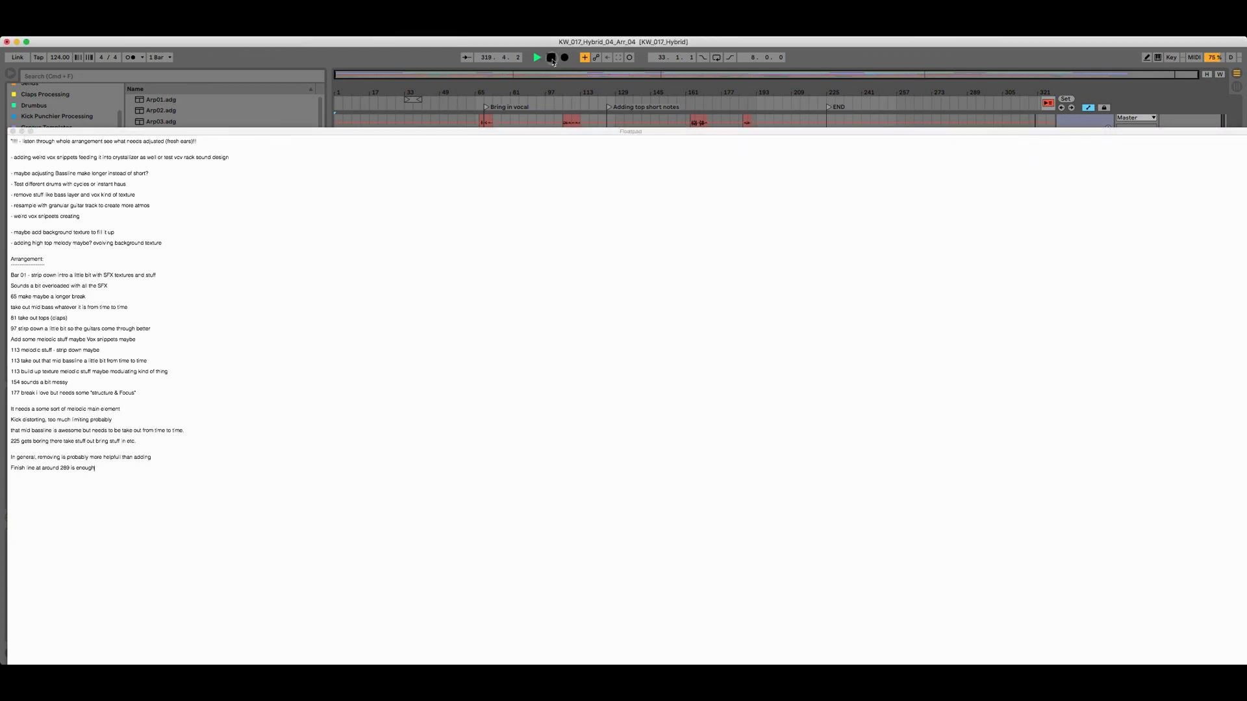
pyautogui.click(552, 58)
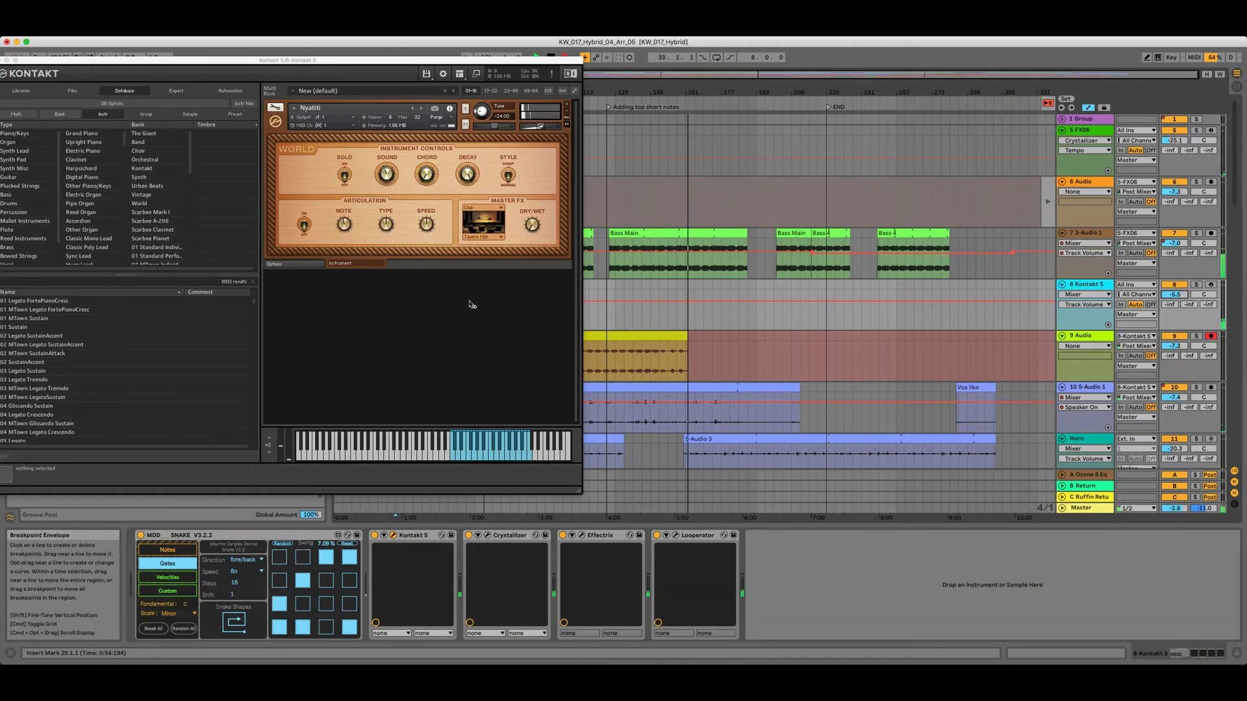
# - While recording into the 9 Audio track, tweak the Nyatiti's Decay and the MDD Snake's Snake Shapes control
pyautogui.click(476, 163)
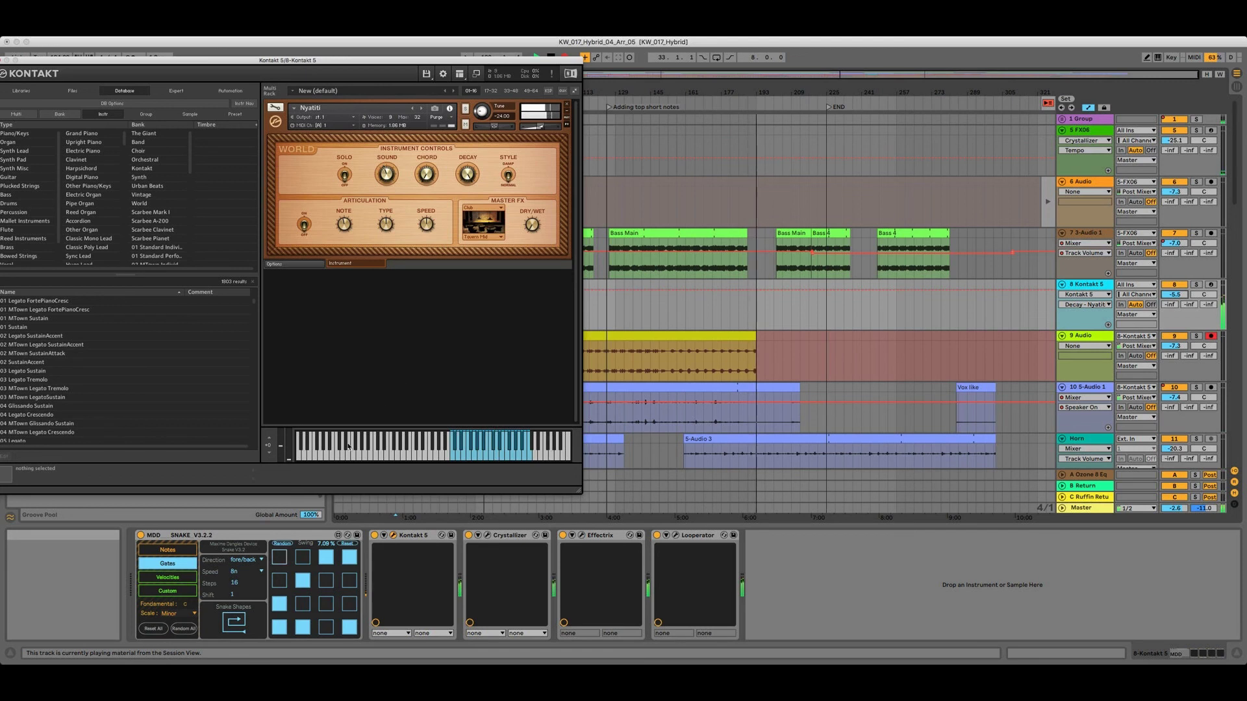
pyautogui.click(250, 560)
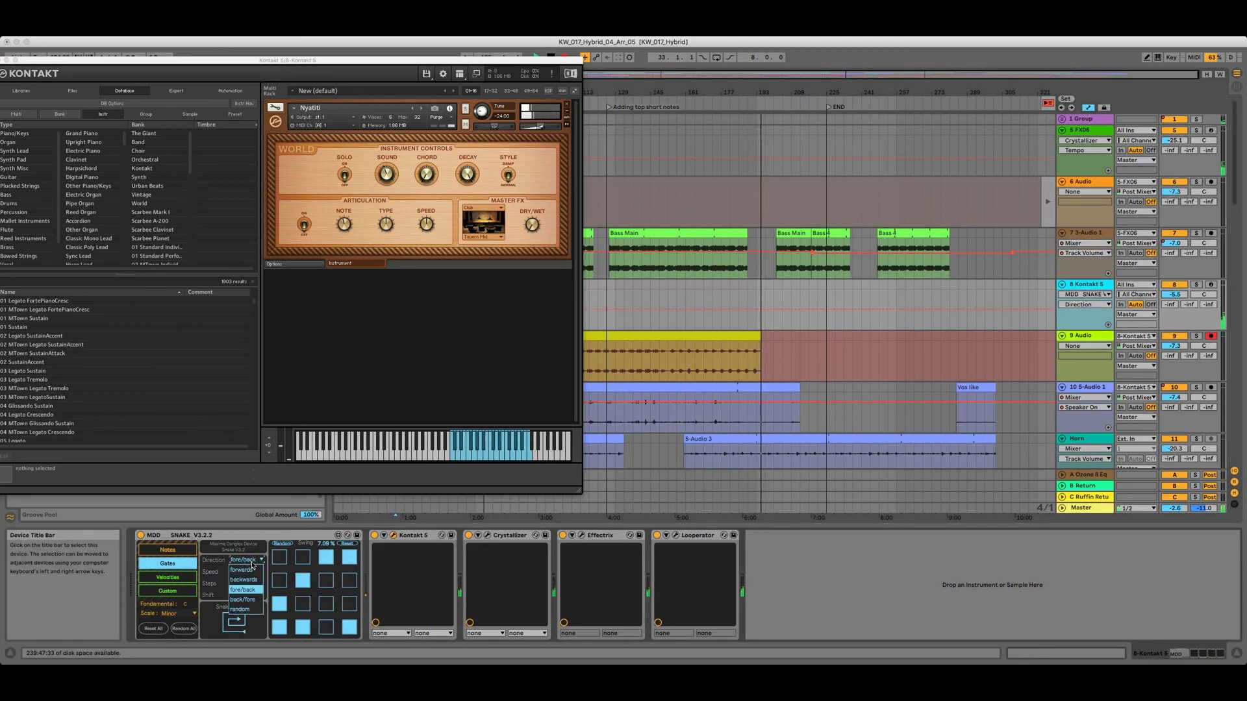
pyautogui.click(252, 564)
pyautogui.click(233, 628)
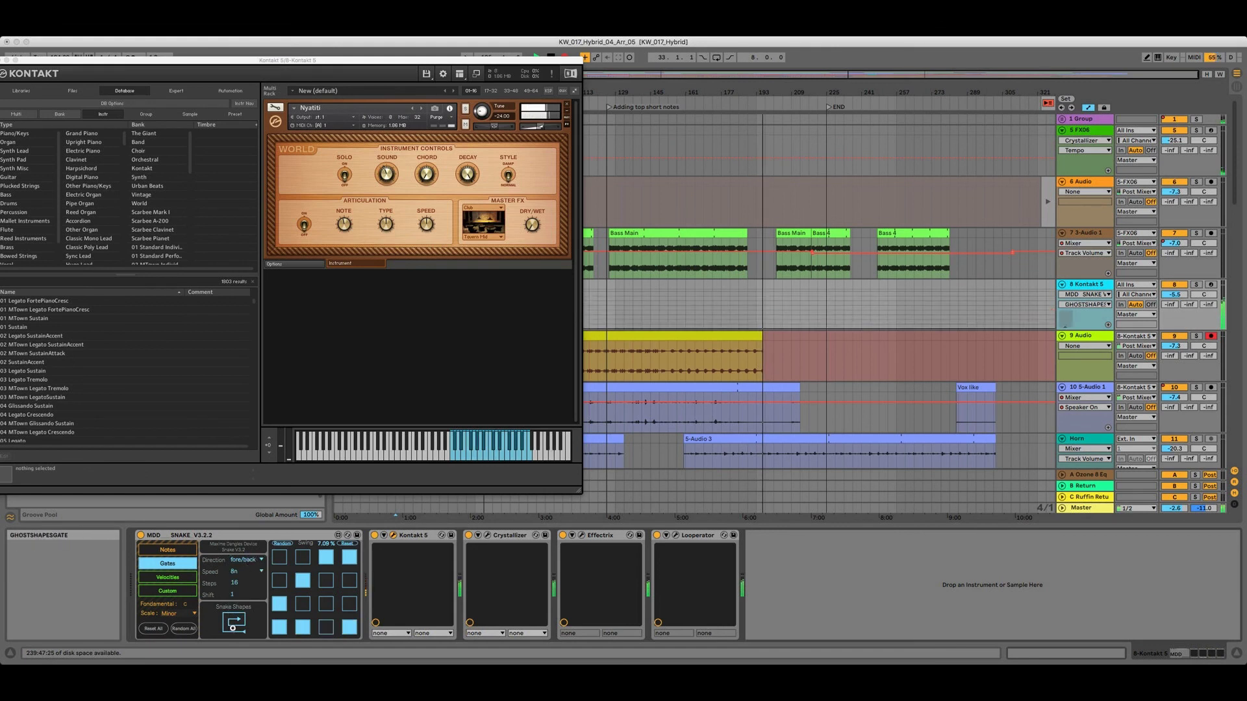
pyautogui.click(233, 628)
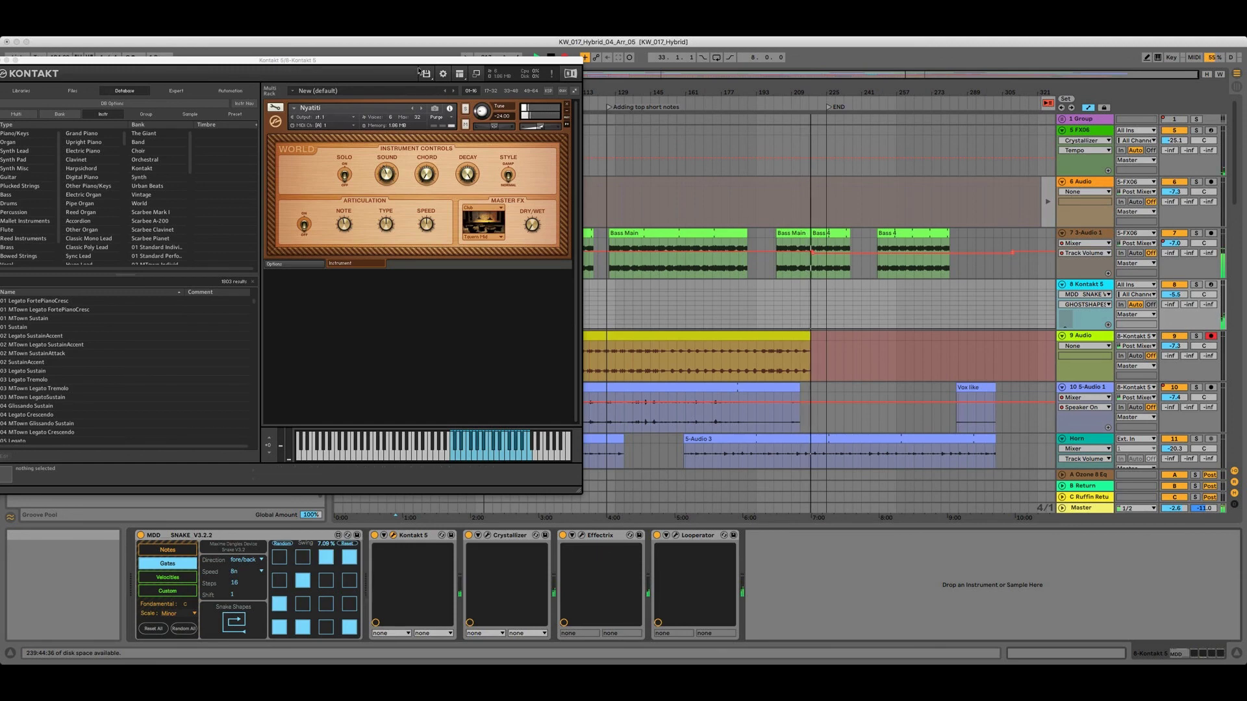
pyautogui.moveTo(419, 70); pyautogui.dragTo(500, 74)
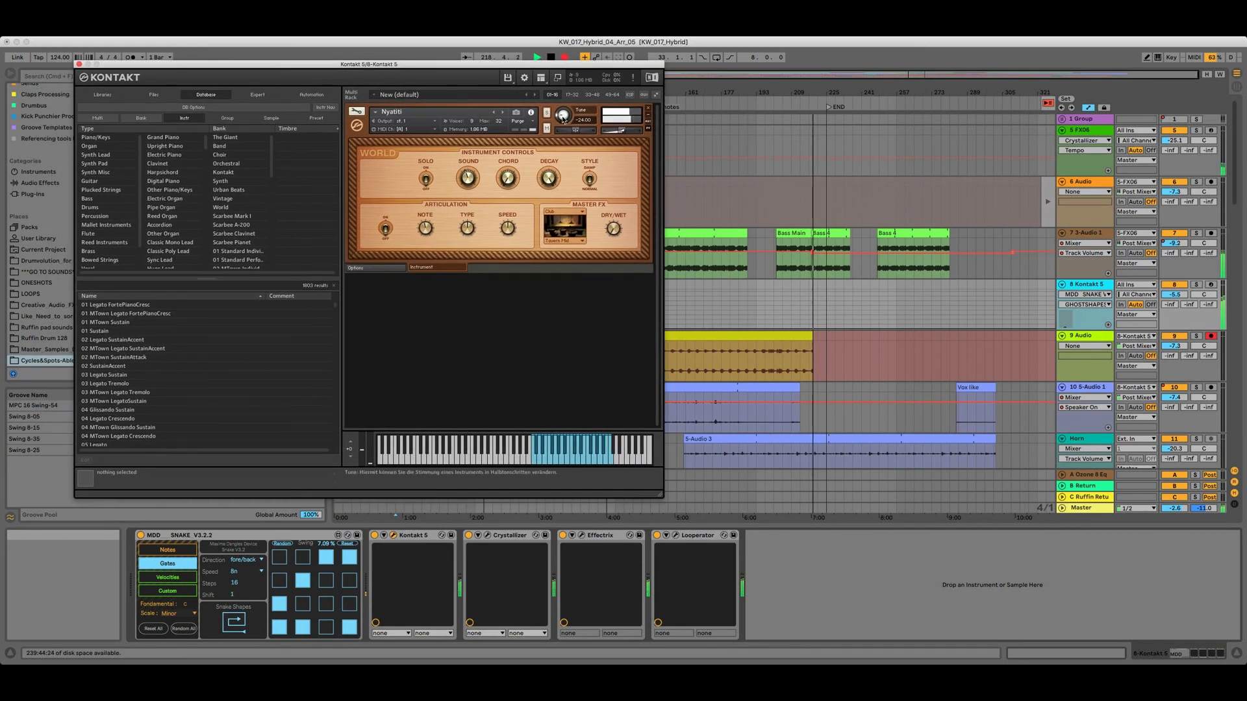